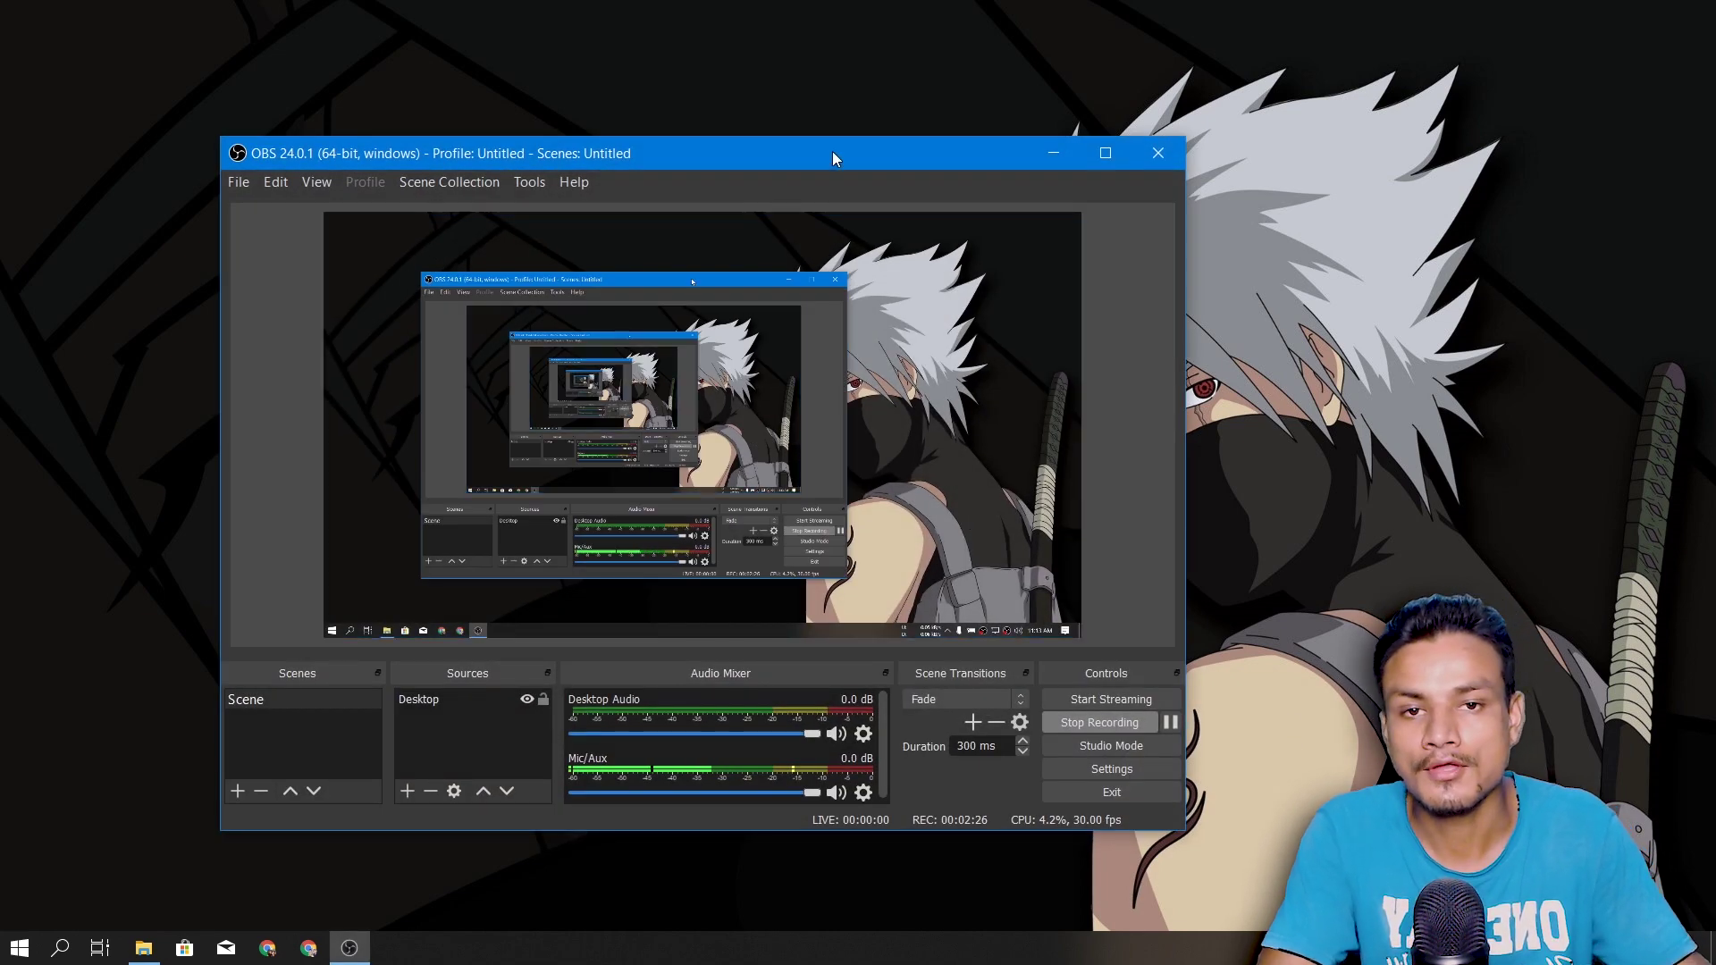
Reposition OBS and open its AppData\Roaming\obs-studio settings folder via File > Show Settings Folder
left_click_drag(833, 152, 844, 59)
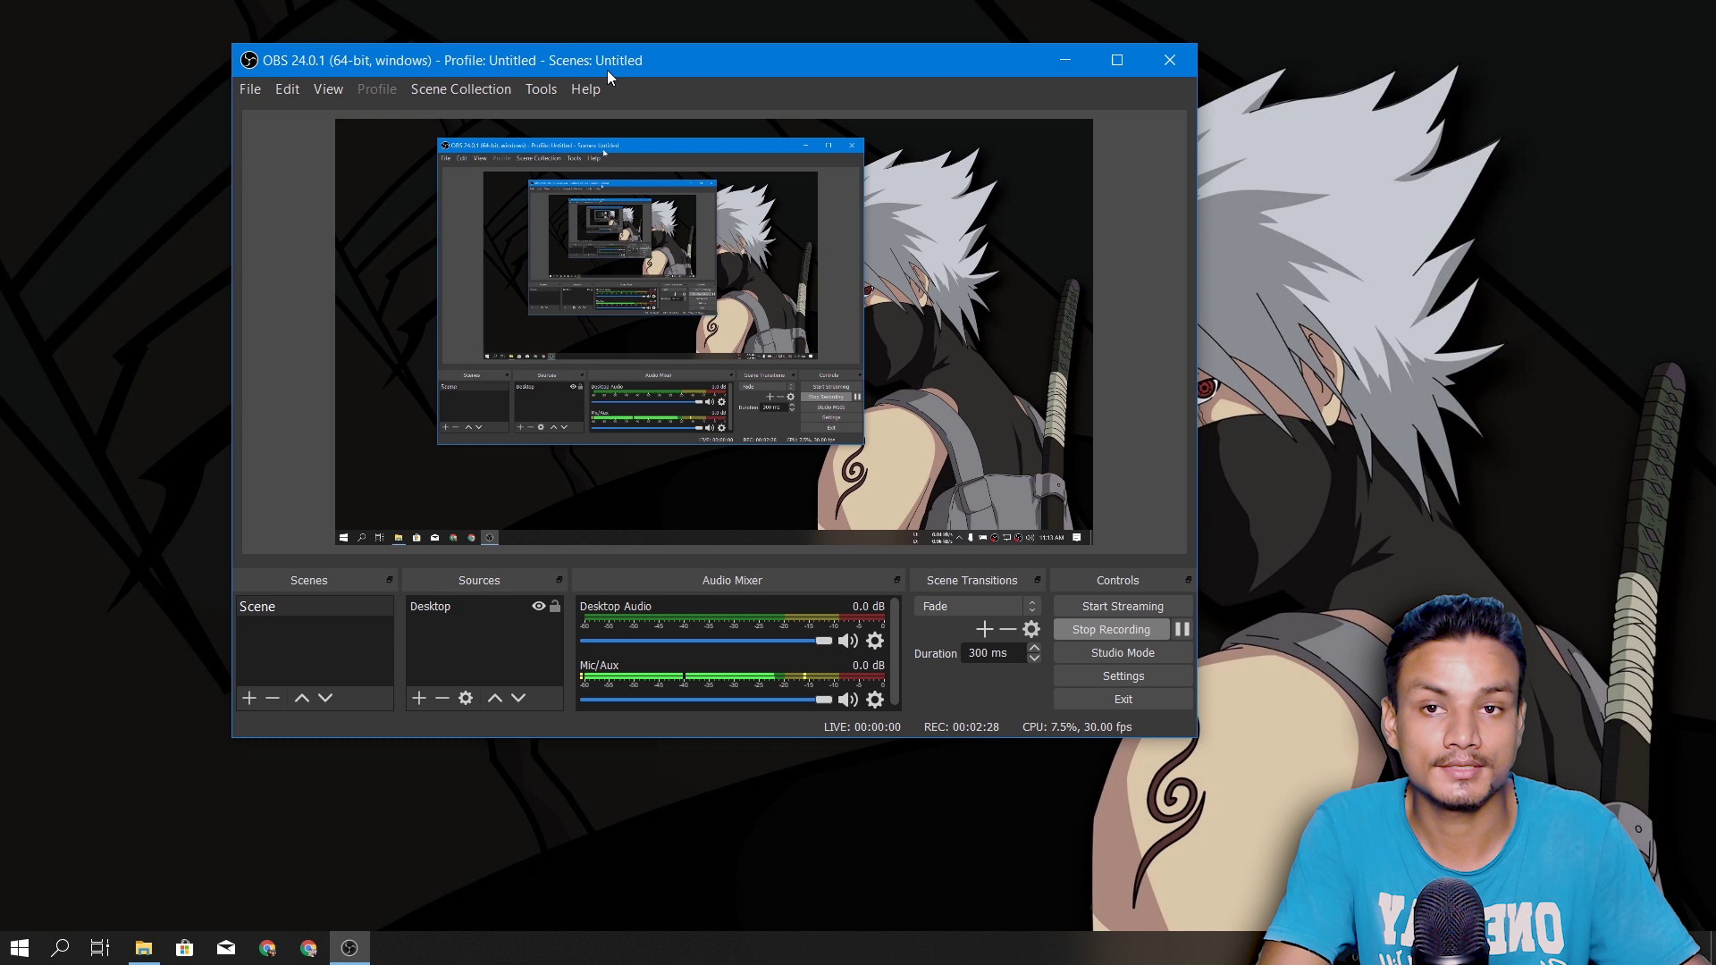
left_click_drag(608, 70, 668, 91)
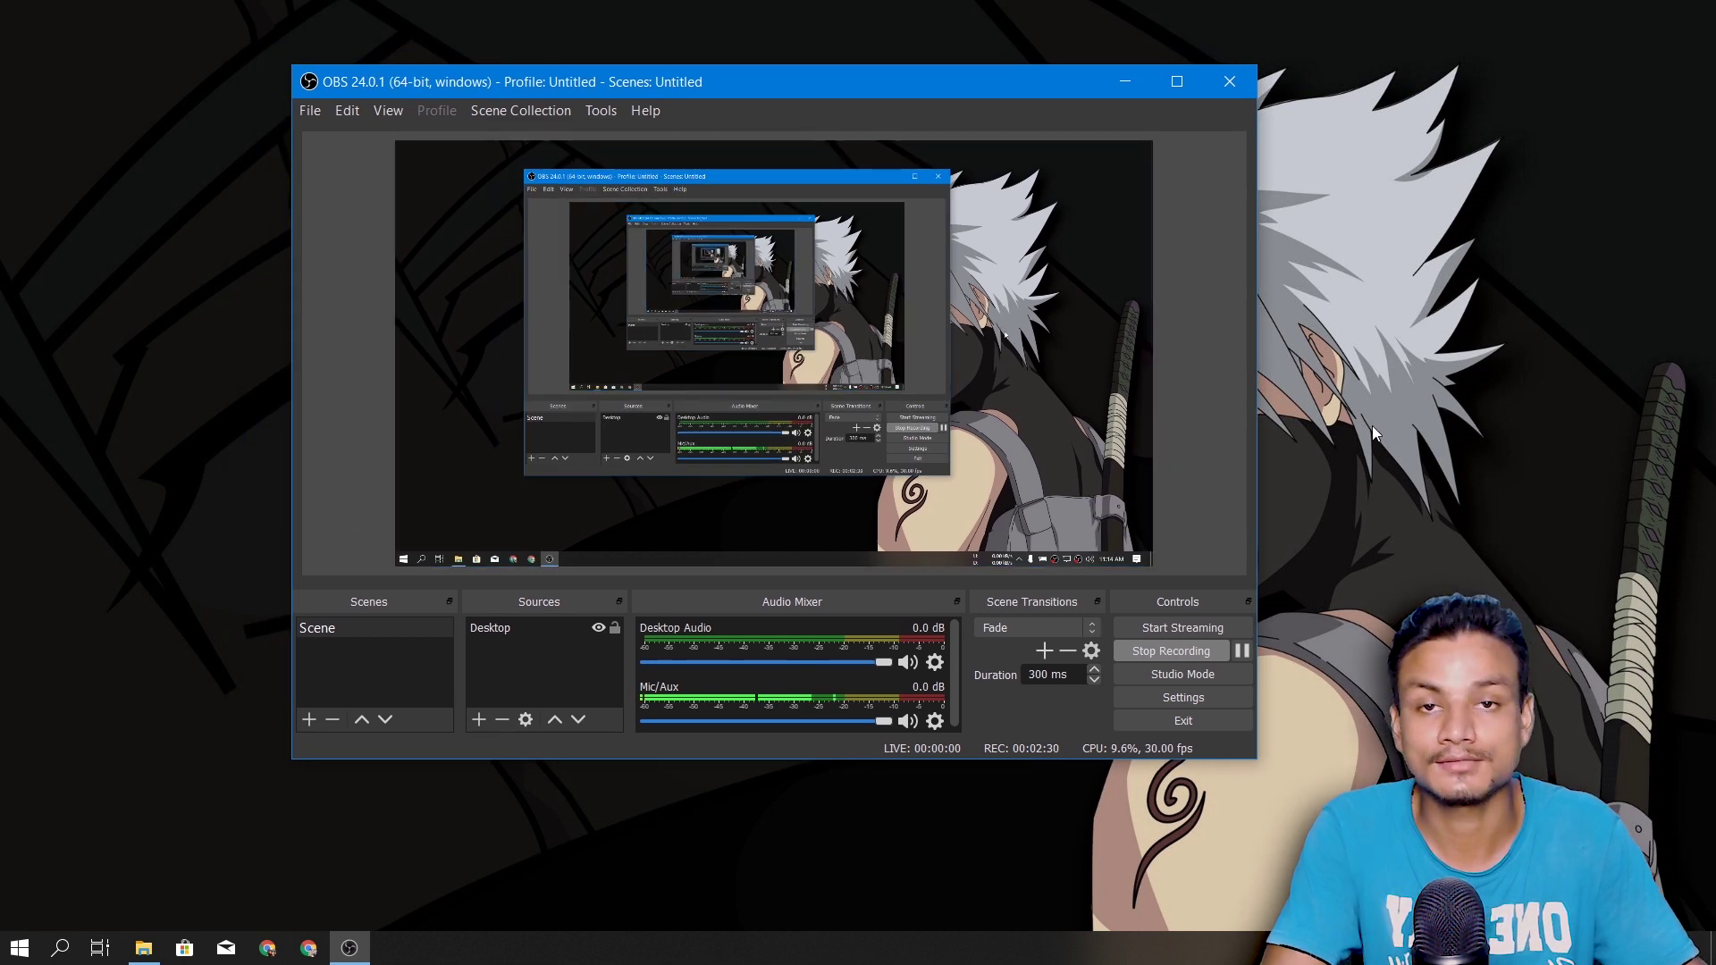
left_click(312, 111)
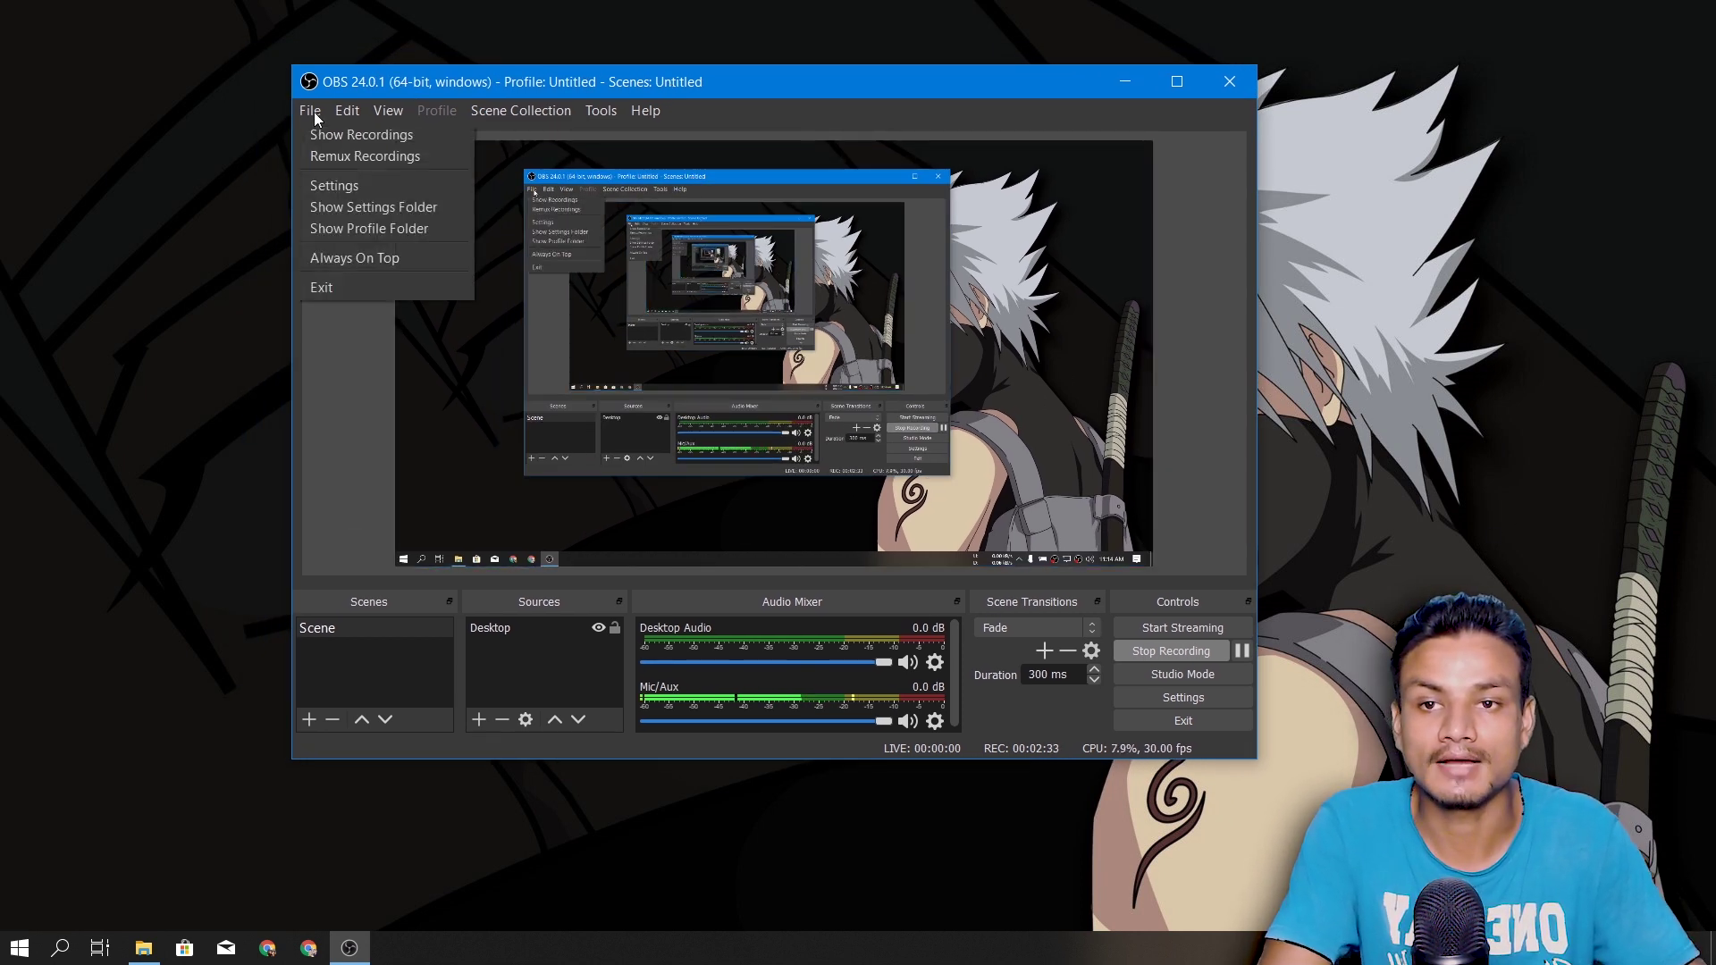
left_click(362, 213)
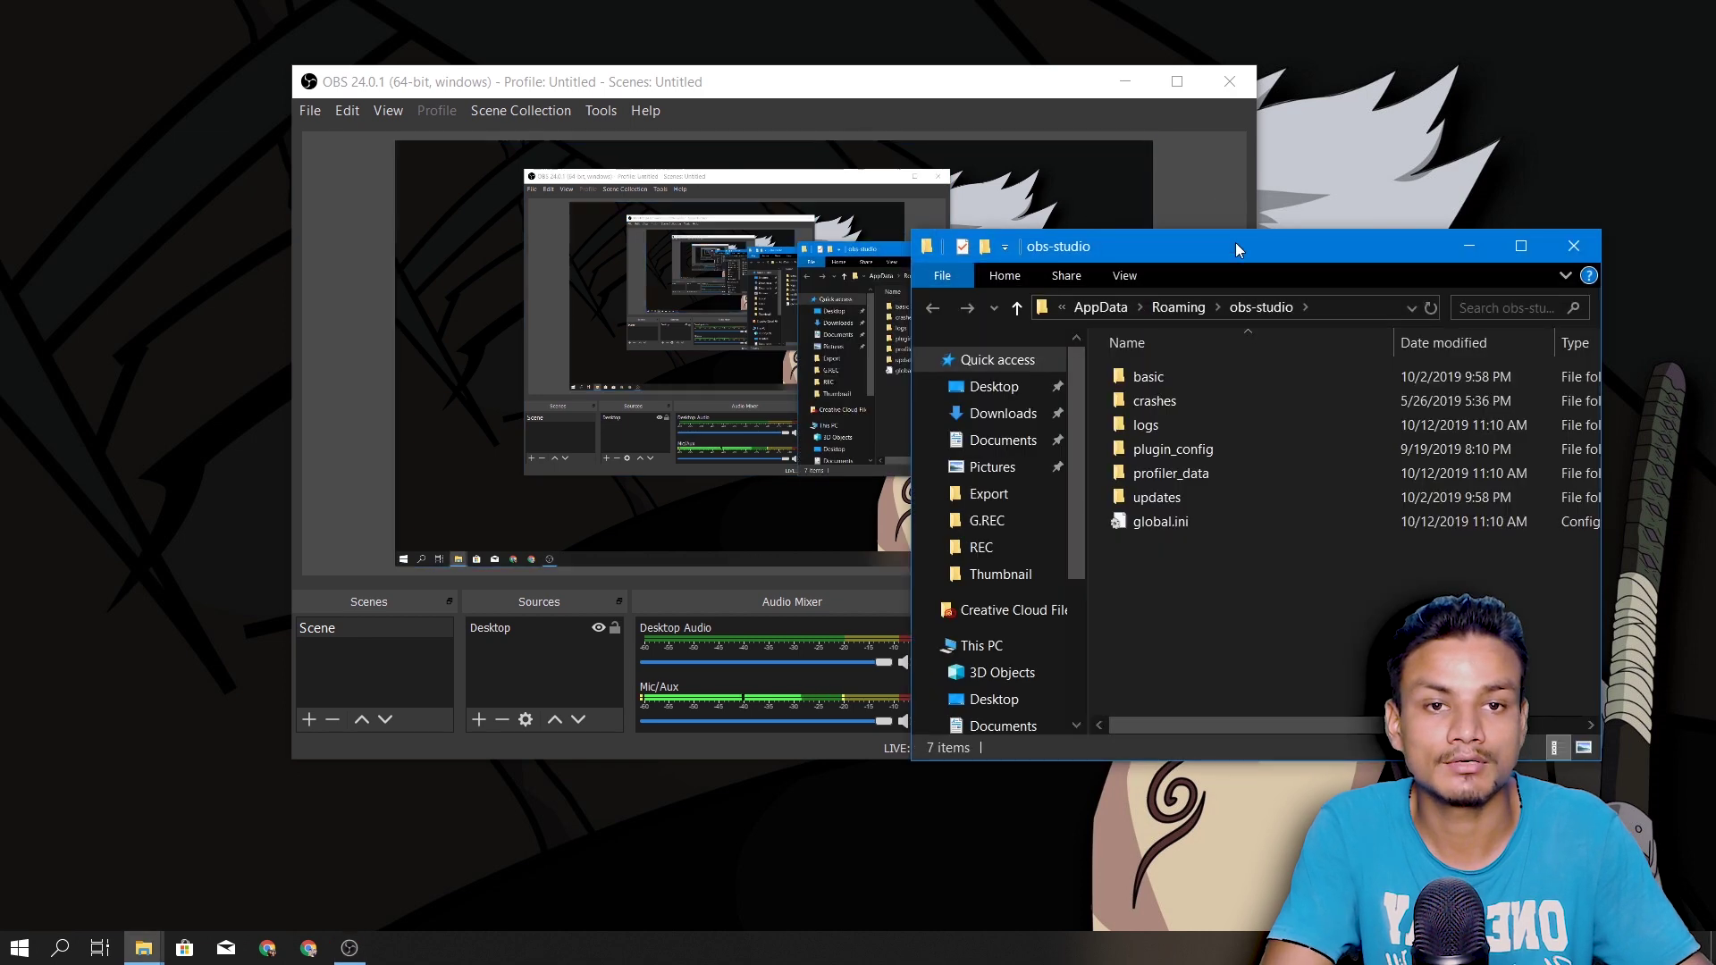
Move Explorer over OBS and go up to the AppData\Roaming folder
left_click_drag(1236, 250, 550, 169)
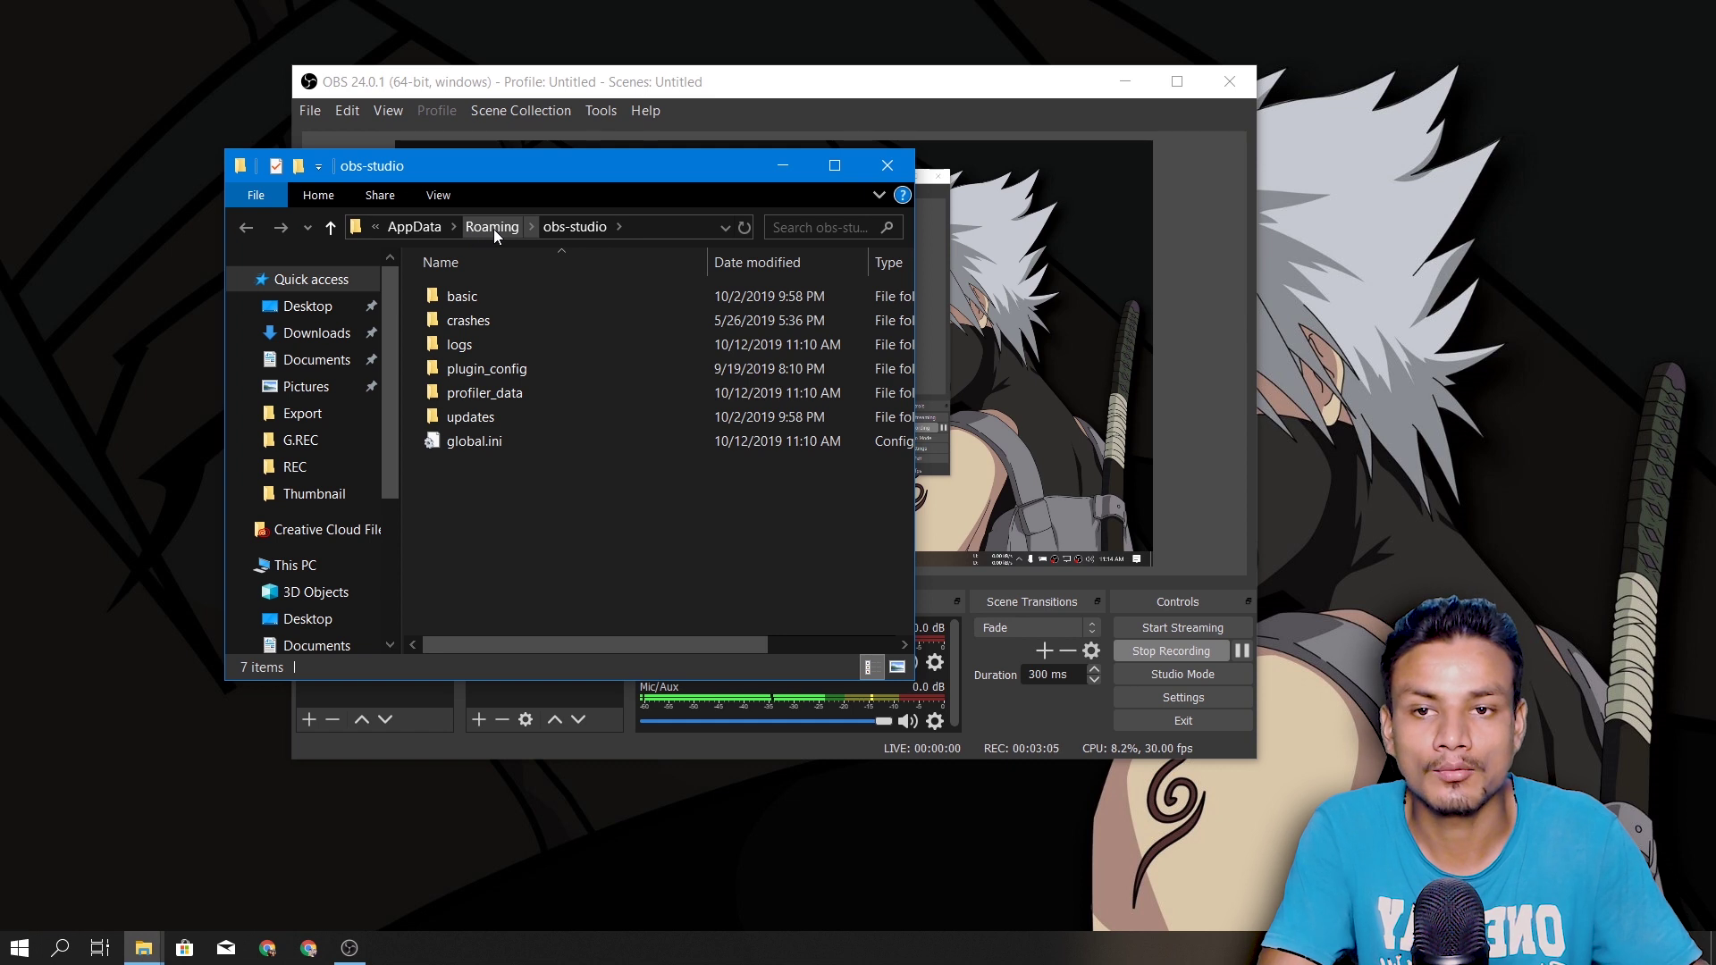
left_click(330, 228)
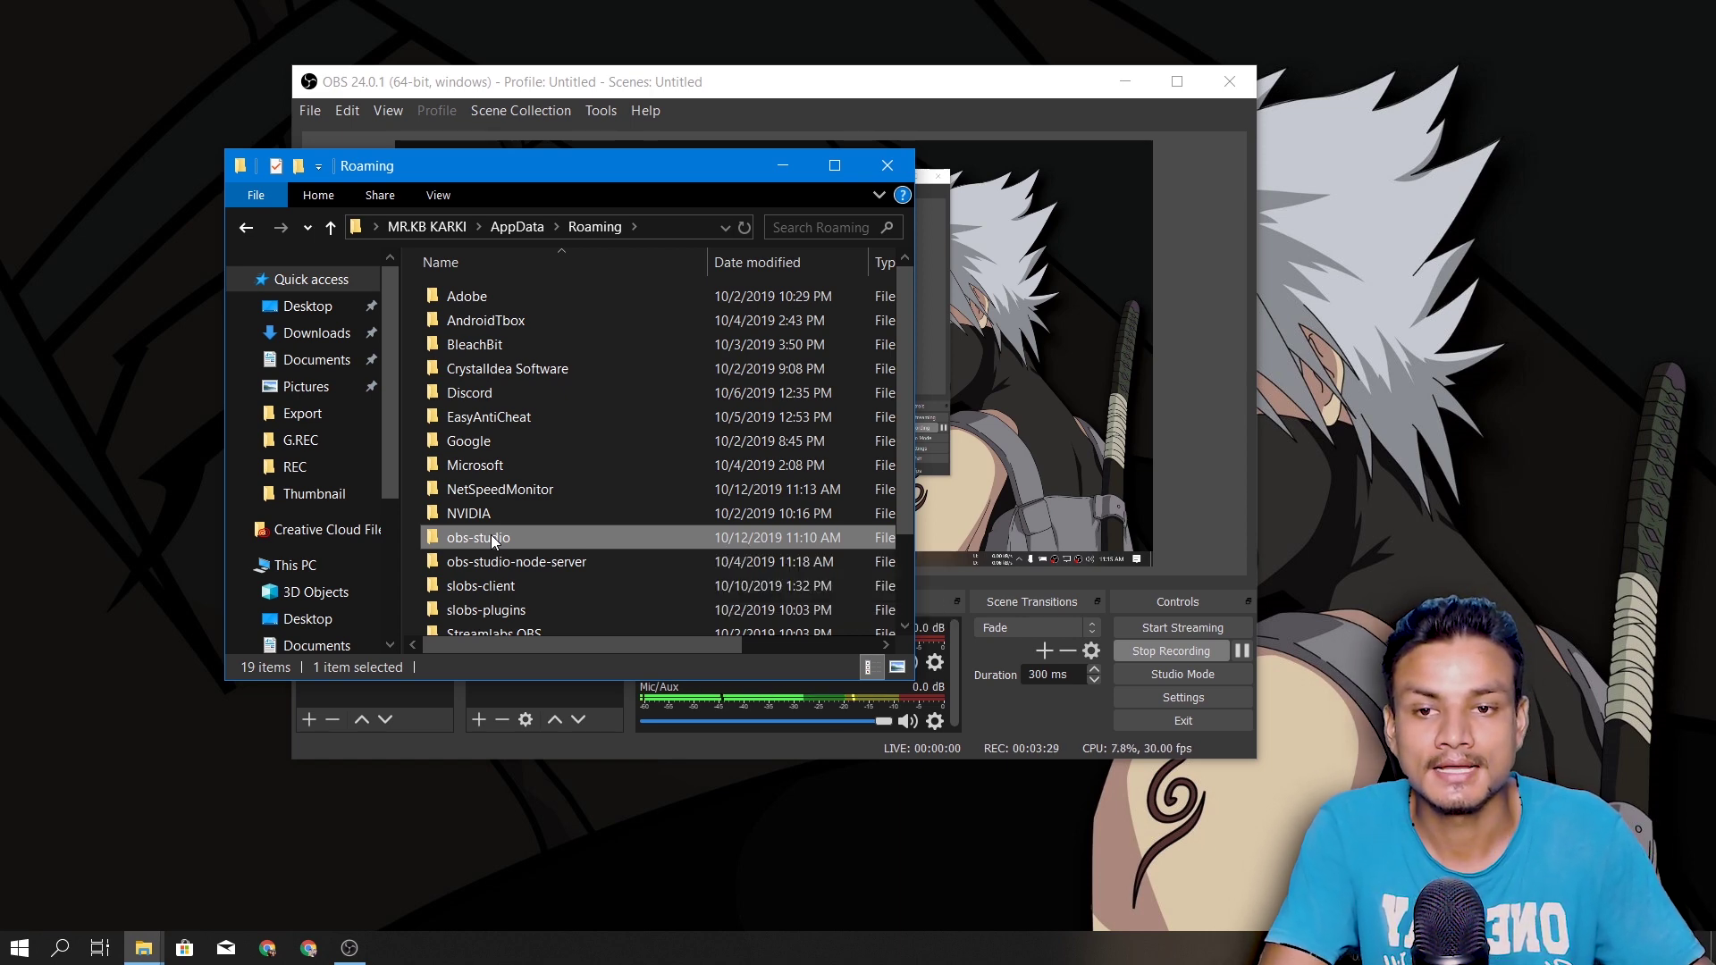
Copy the obs-studio folder, then close the Roaming window and minimize OBS
right_click(492, 539)
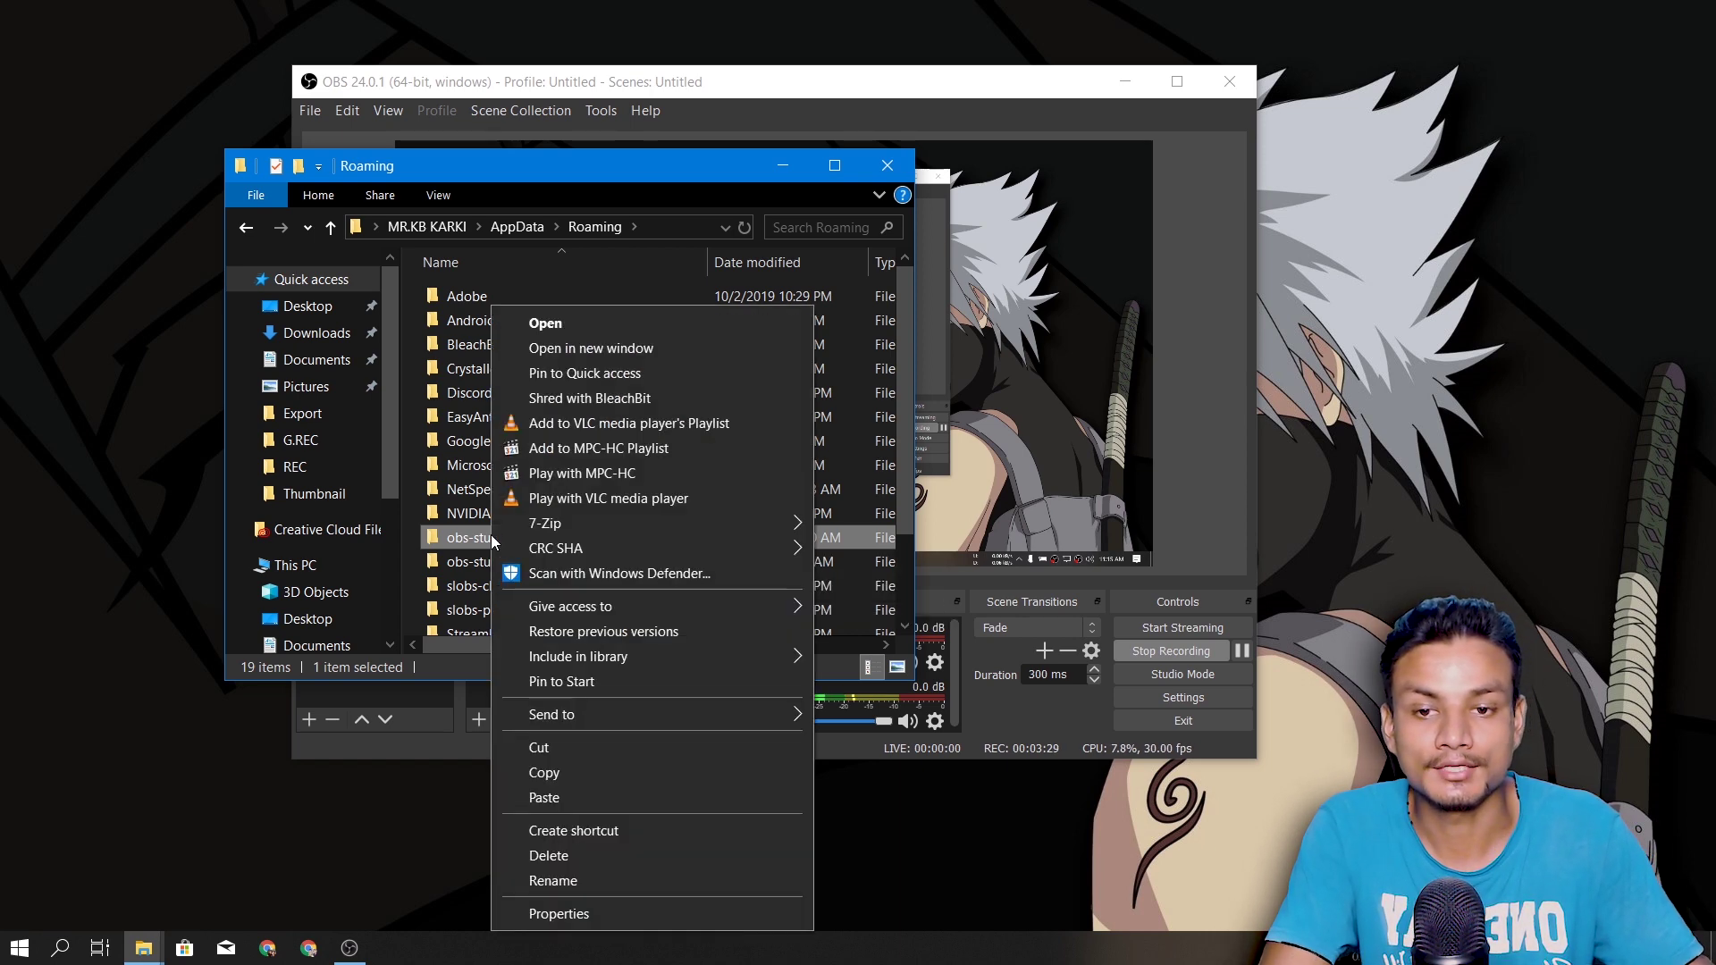
left_click(565, 774)
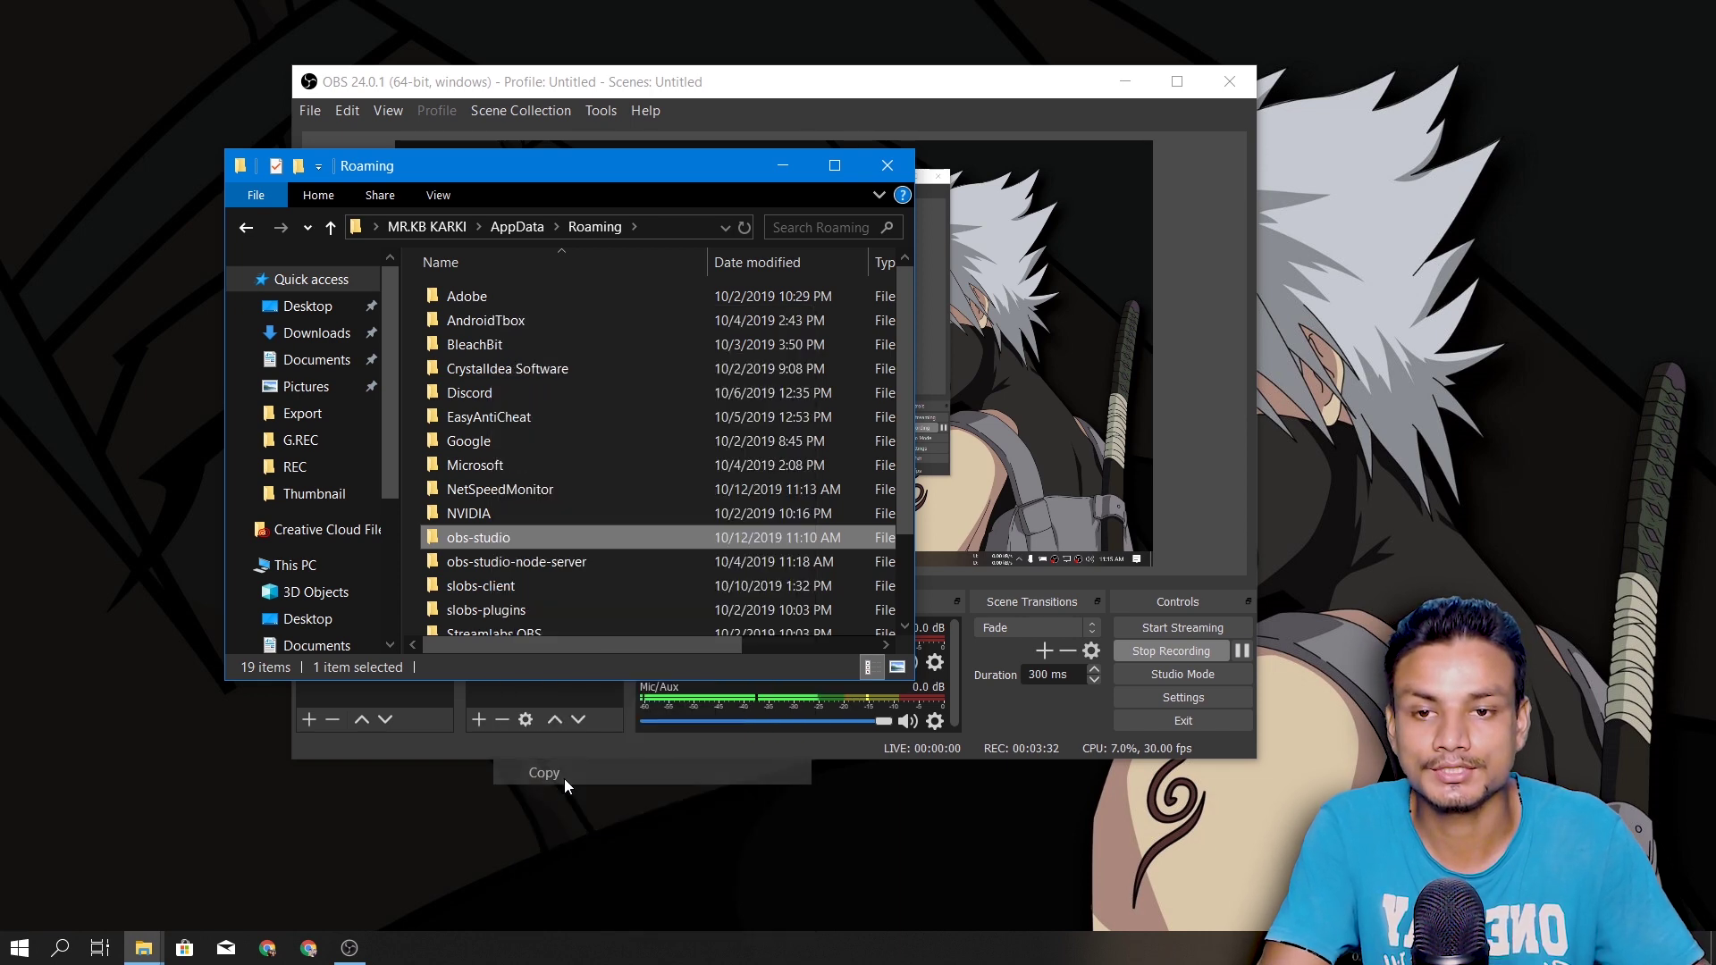
left_click(870, 173)
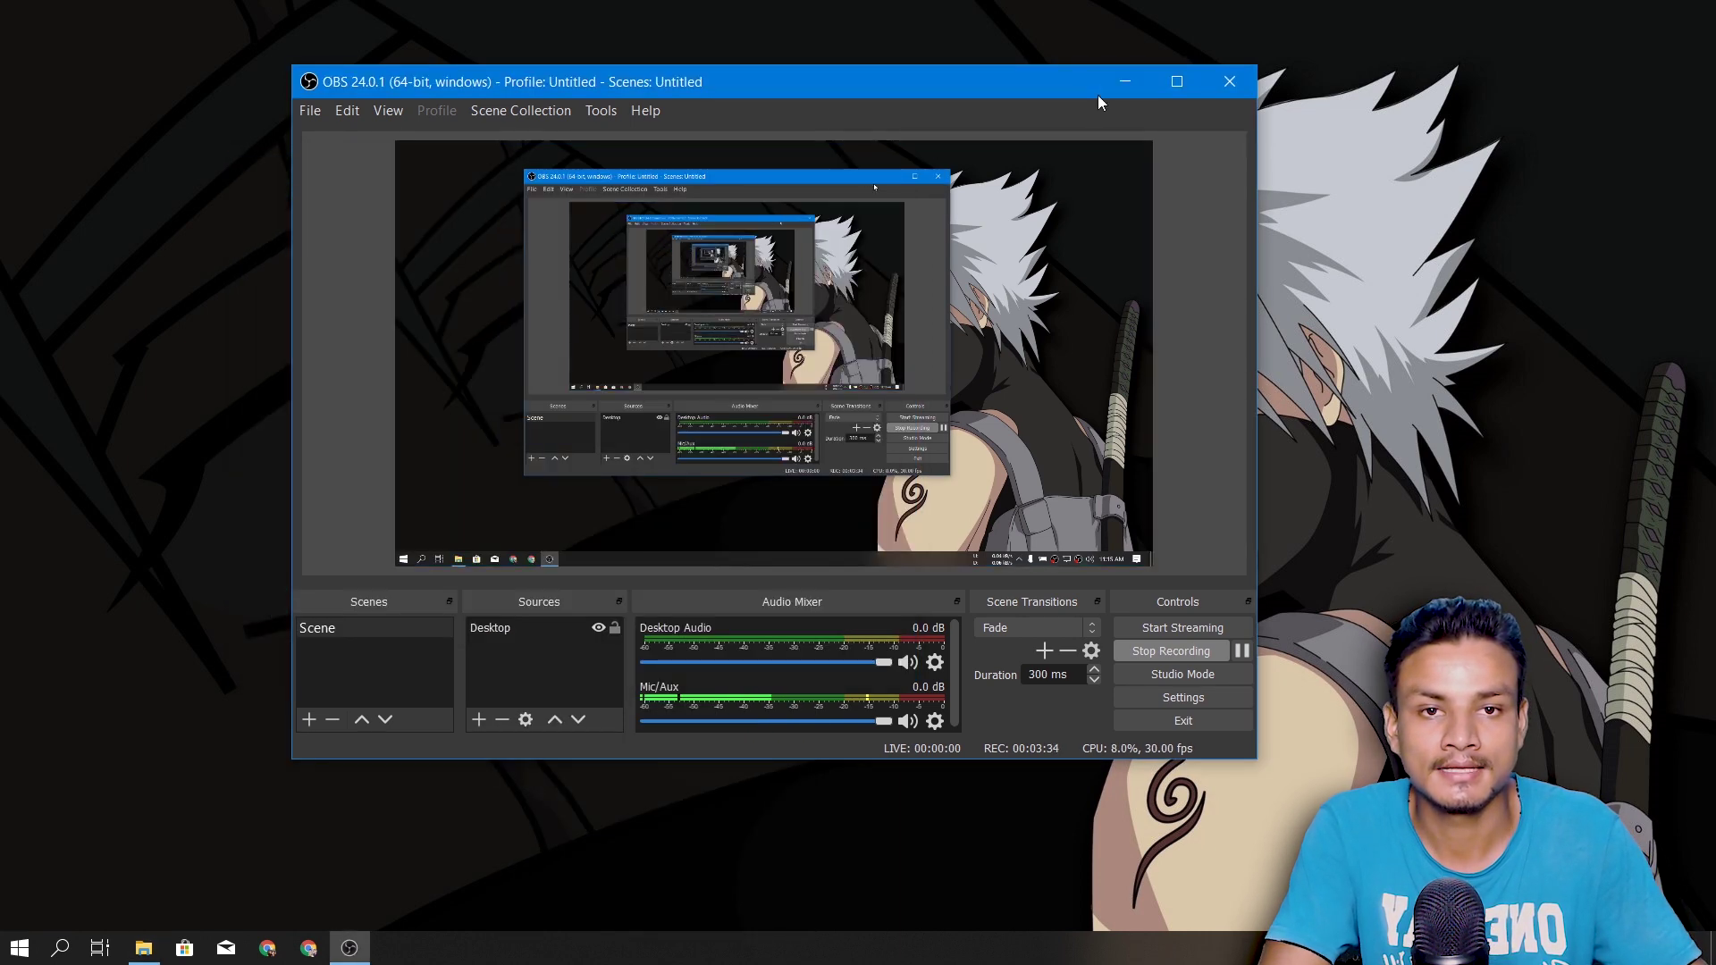
left_click(1122, 90)
Paste obs-studio into the desktop backup folder and close that window
left_click(143, 947)
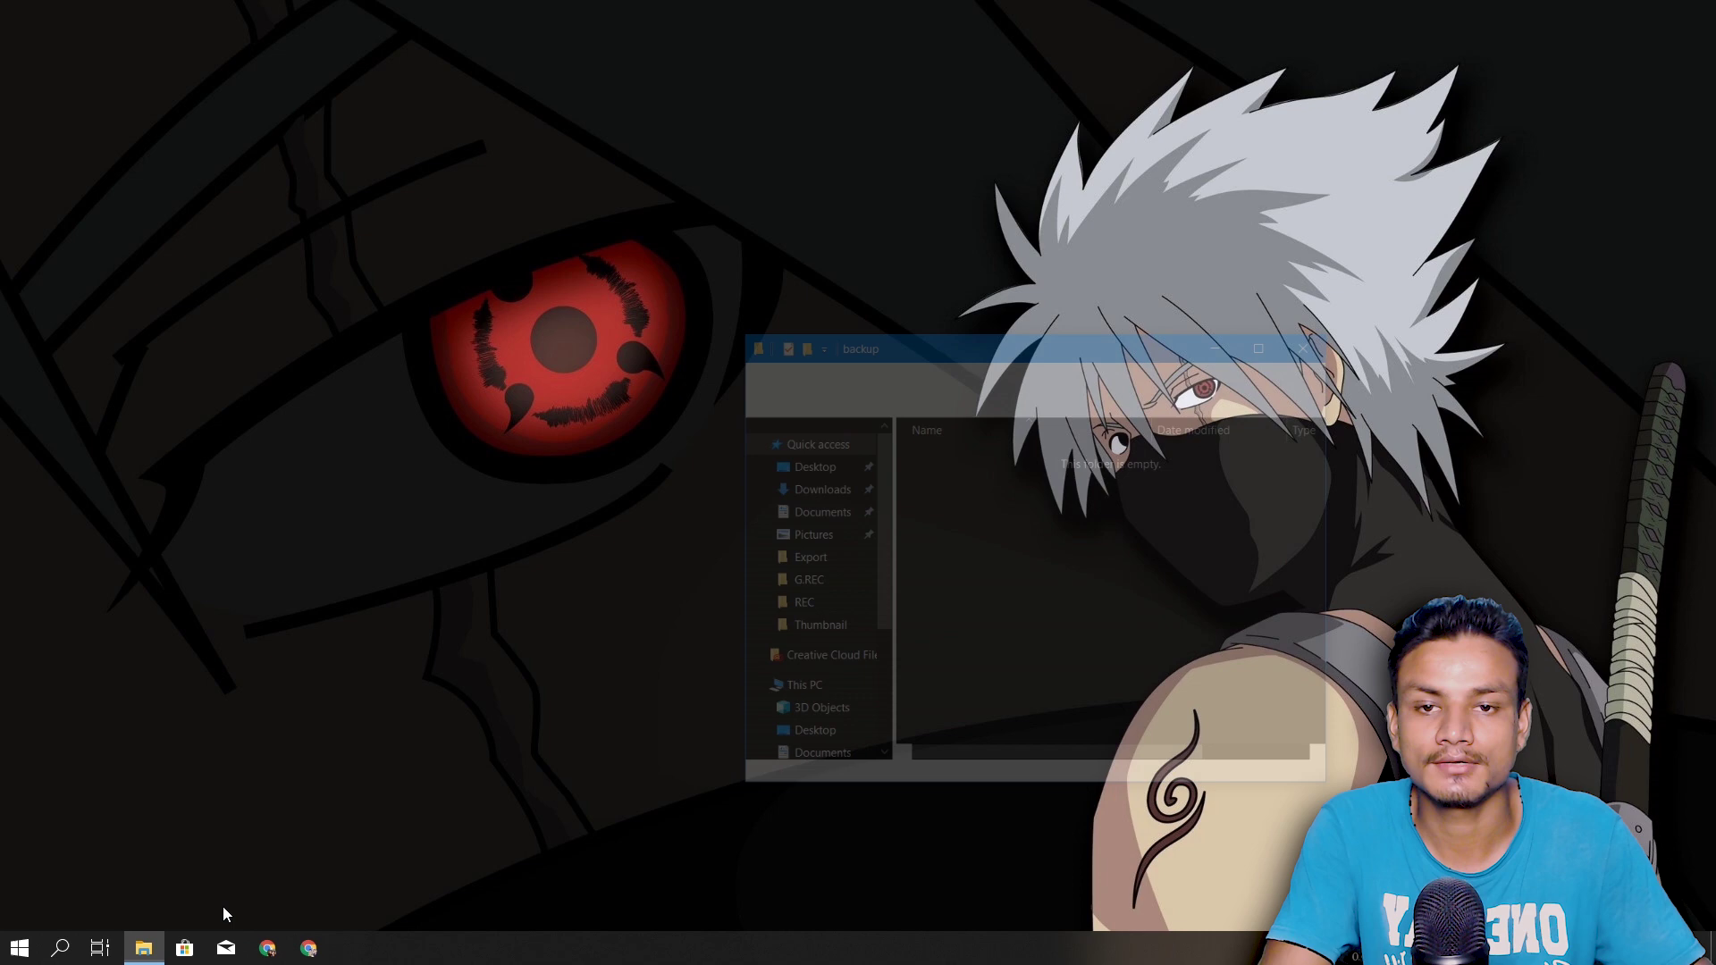
right_click(1232, 437)
left_click(1313, 596)
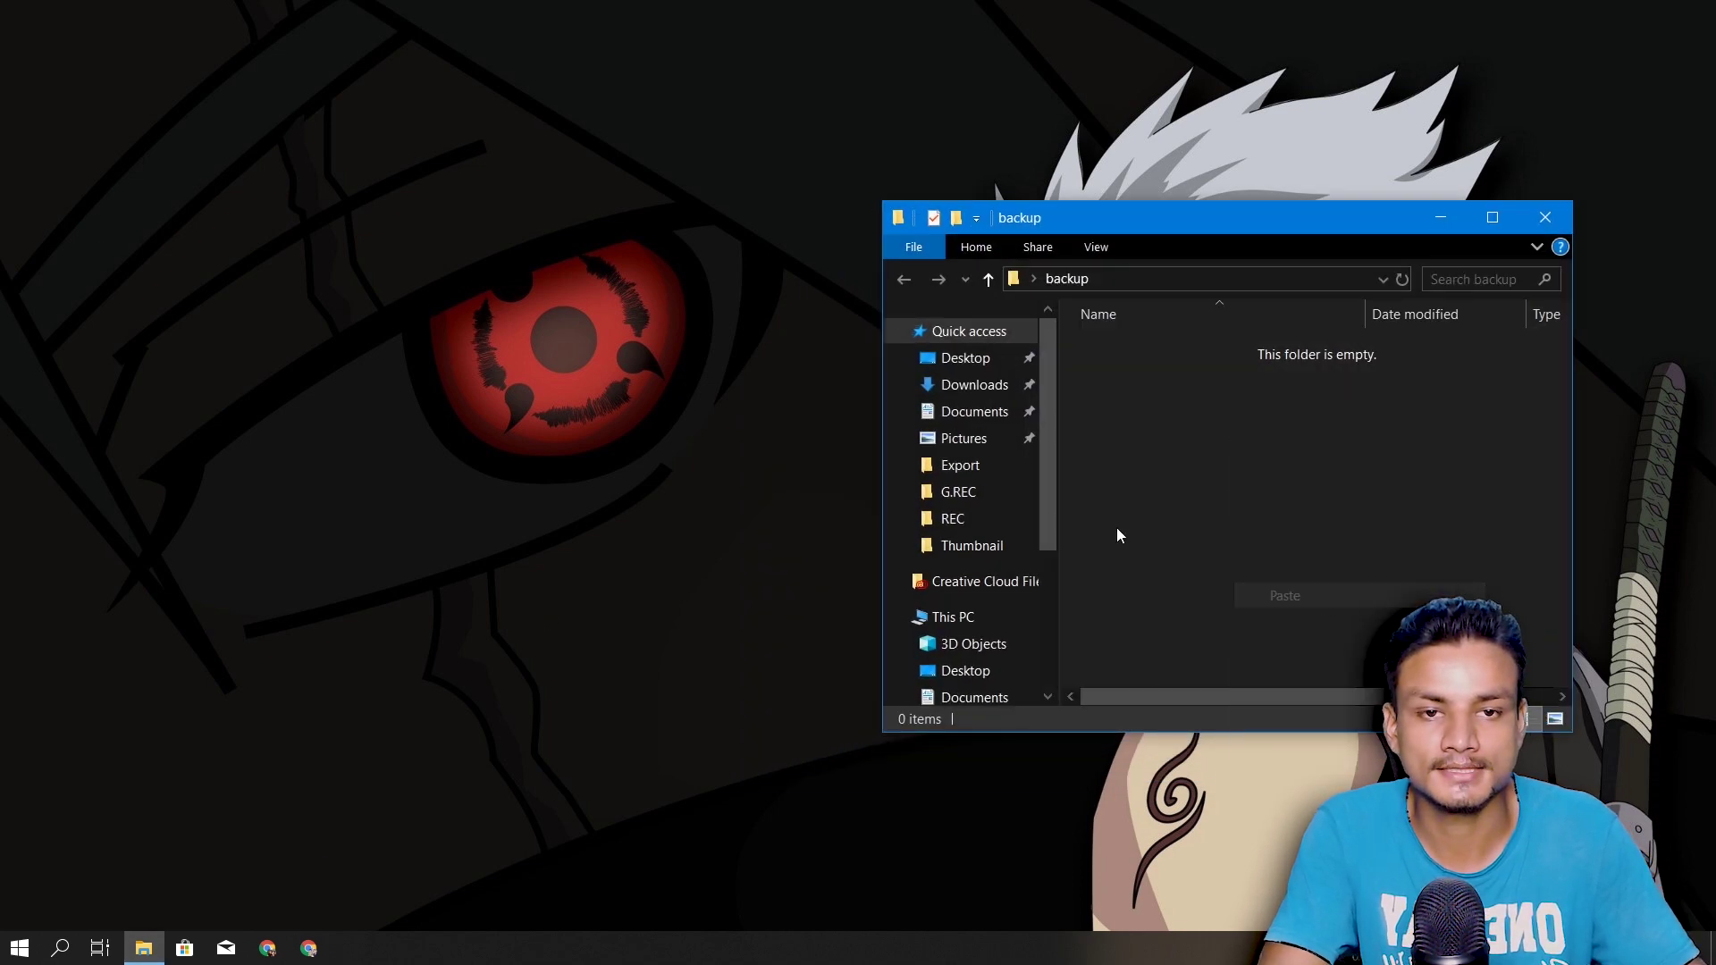
left_click(1537, 219)
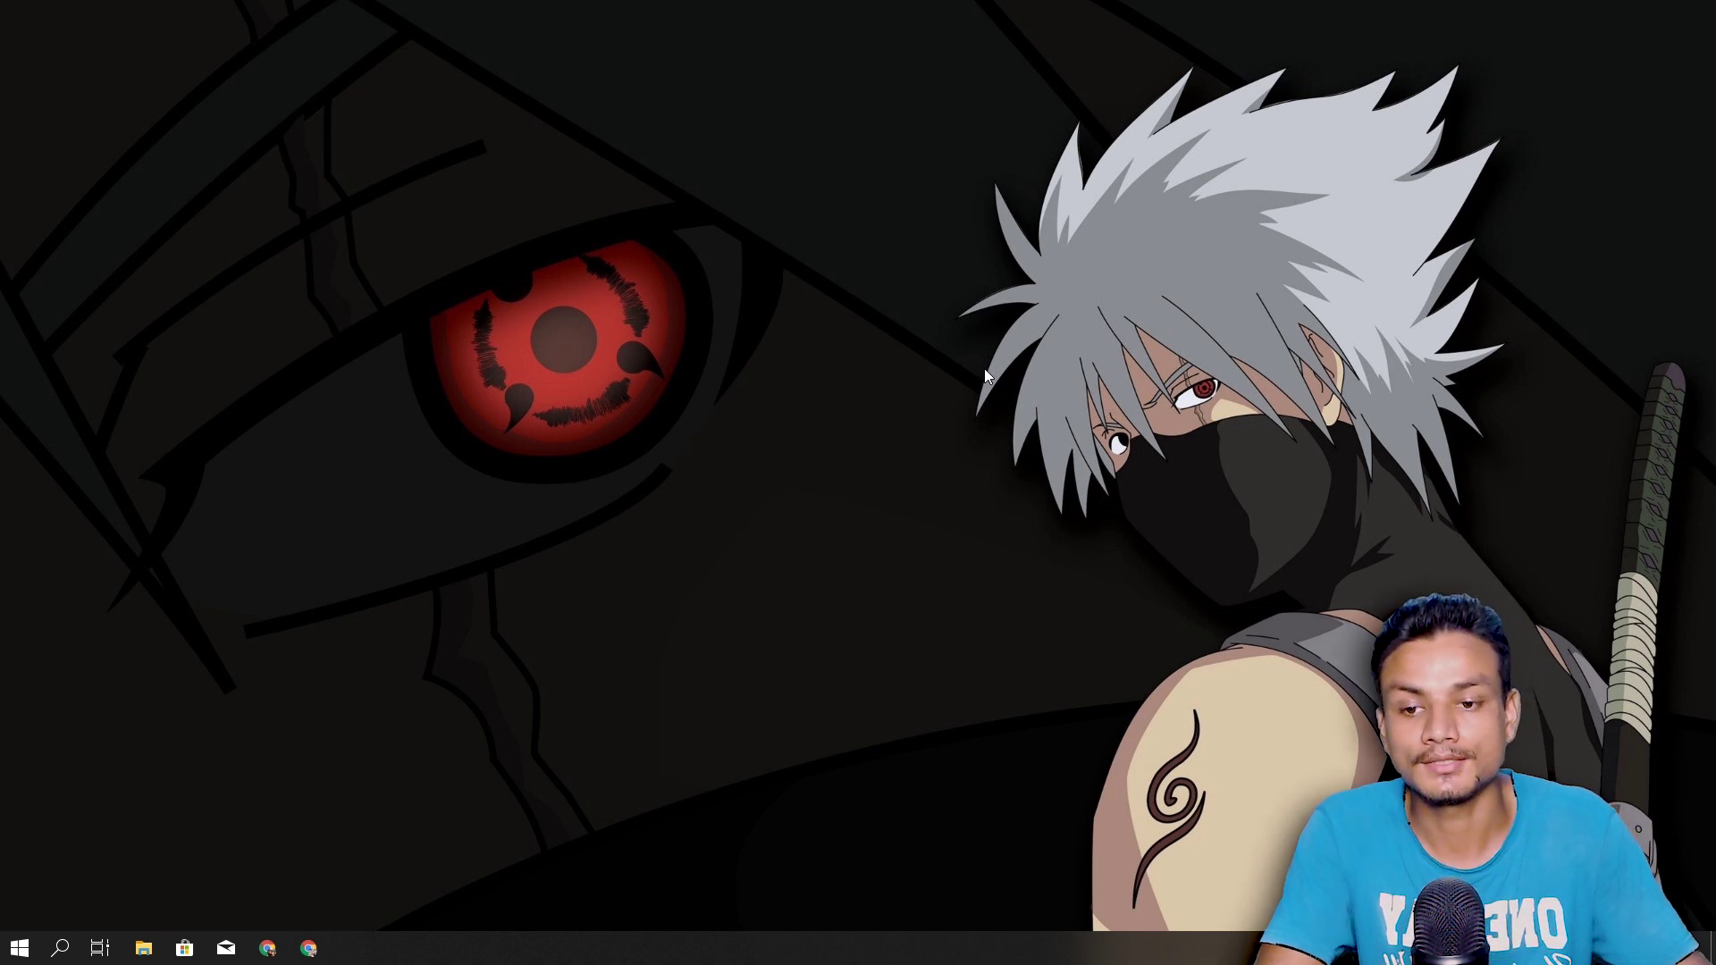
Show the desktop icons and launch the OBS p shortcut, triggering the already-running warning
double_click(749, 404)
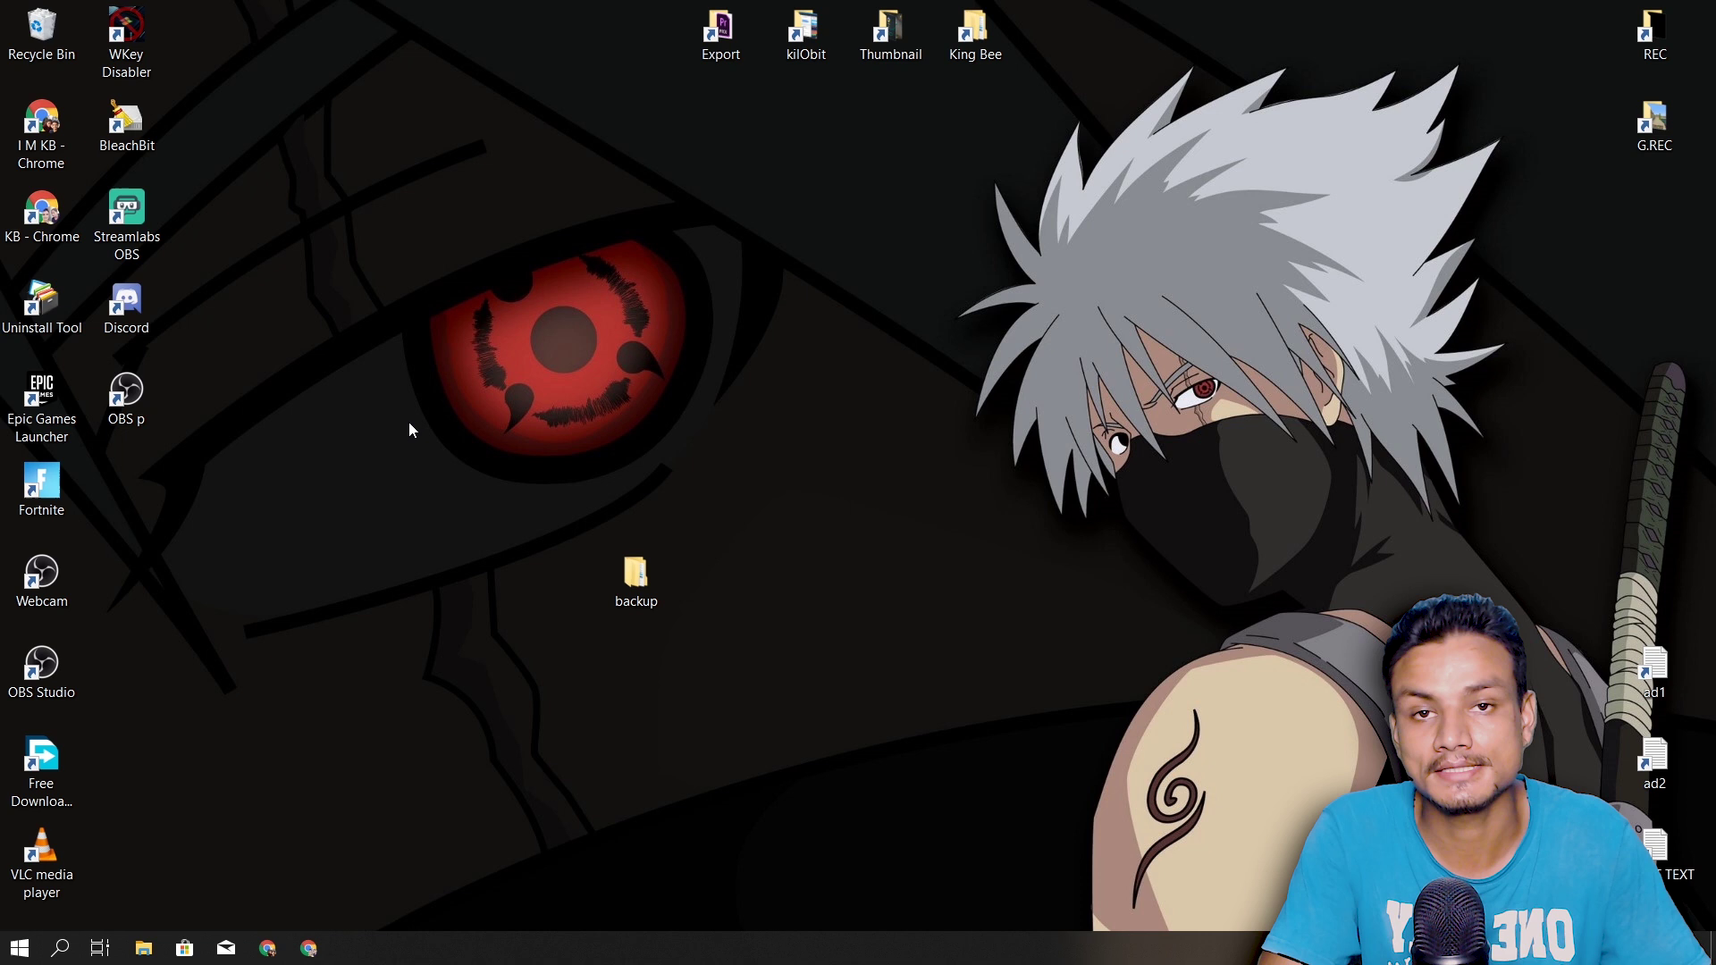
double_click(140, 411)
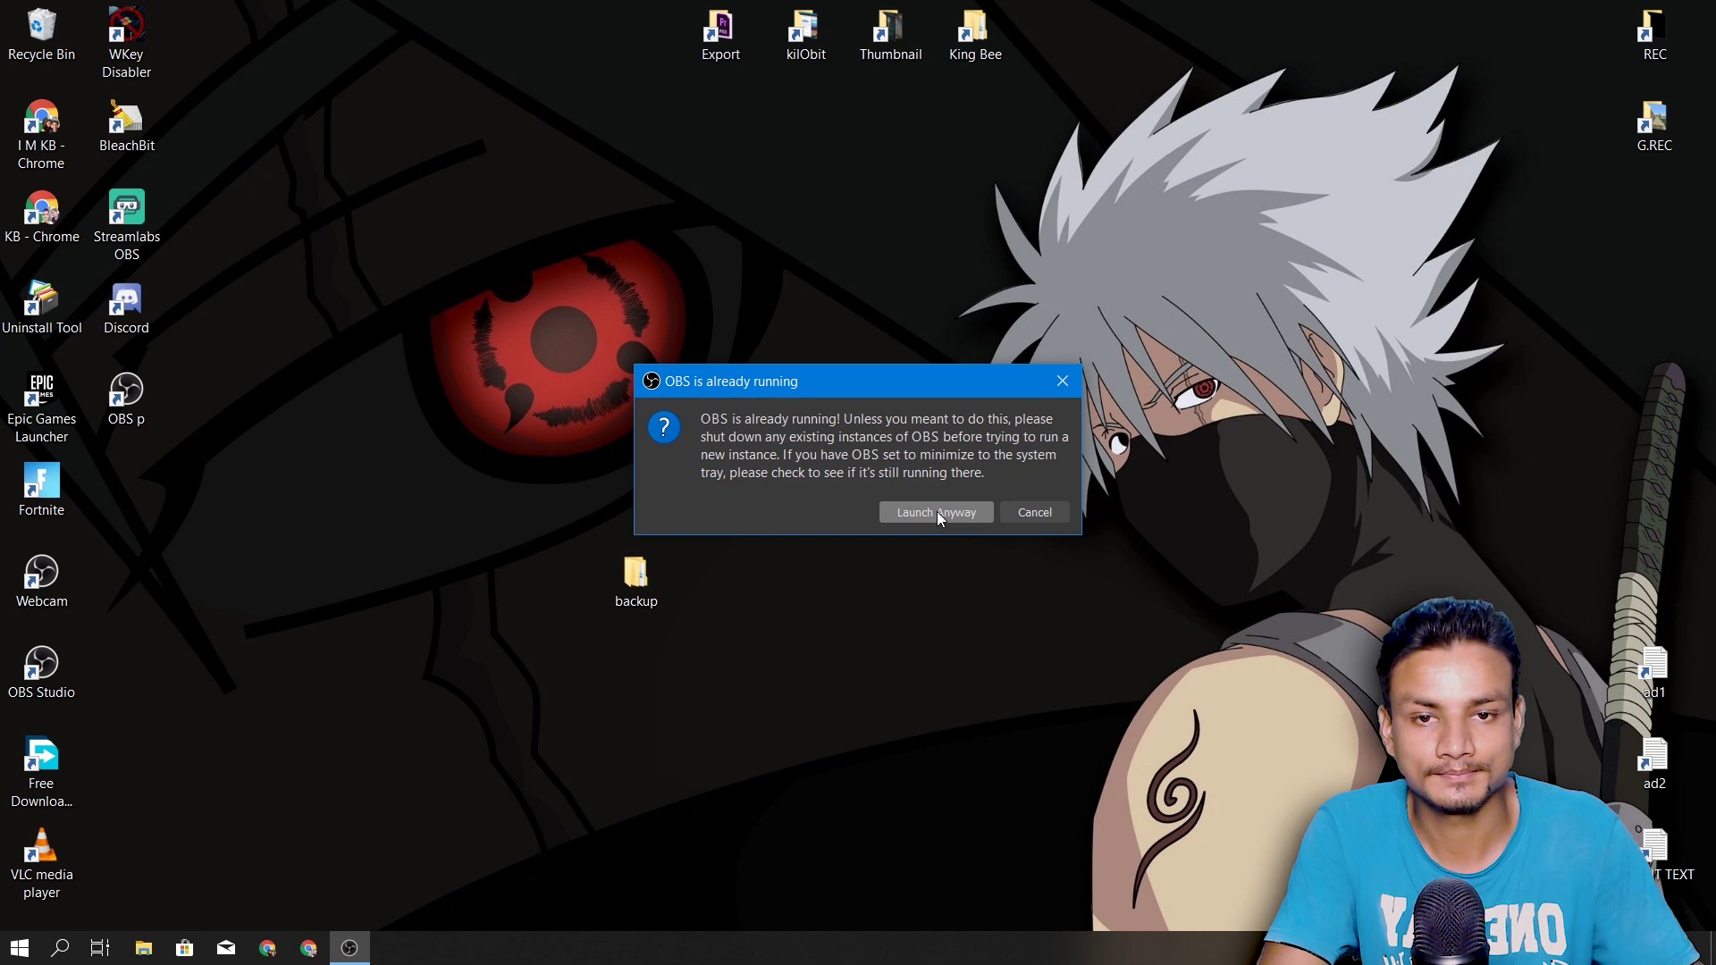
Launch the portable OBS anyway and decline the auto-configuration wizard
left_click(936, 511)
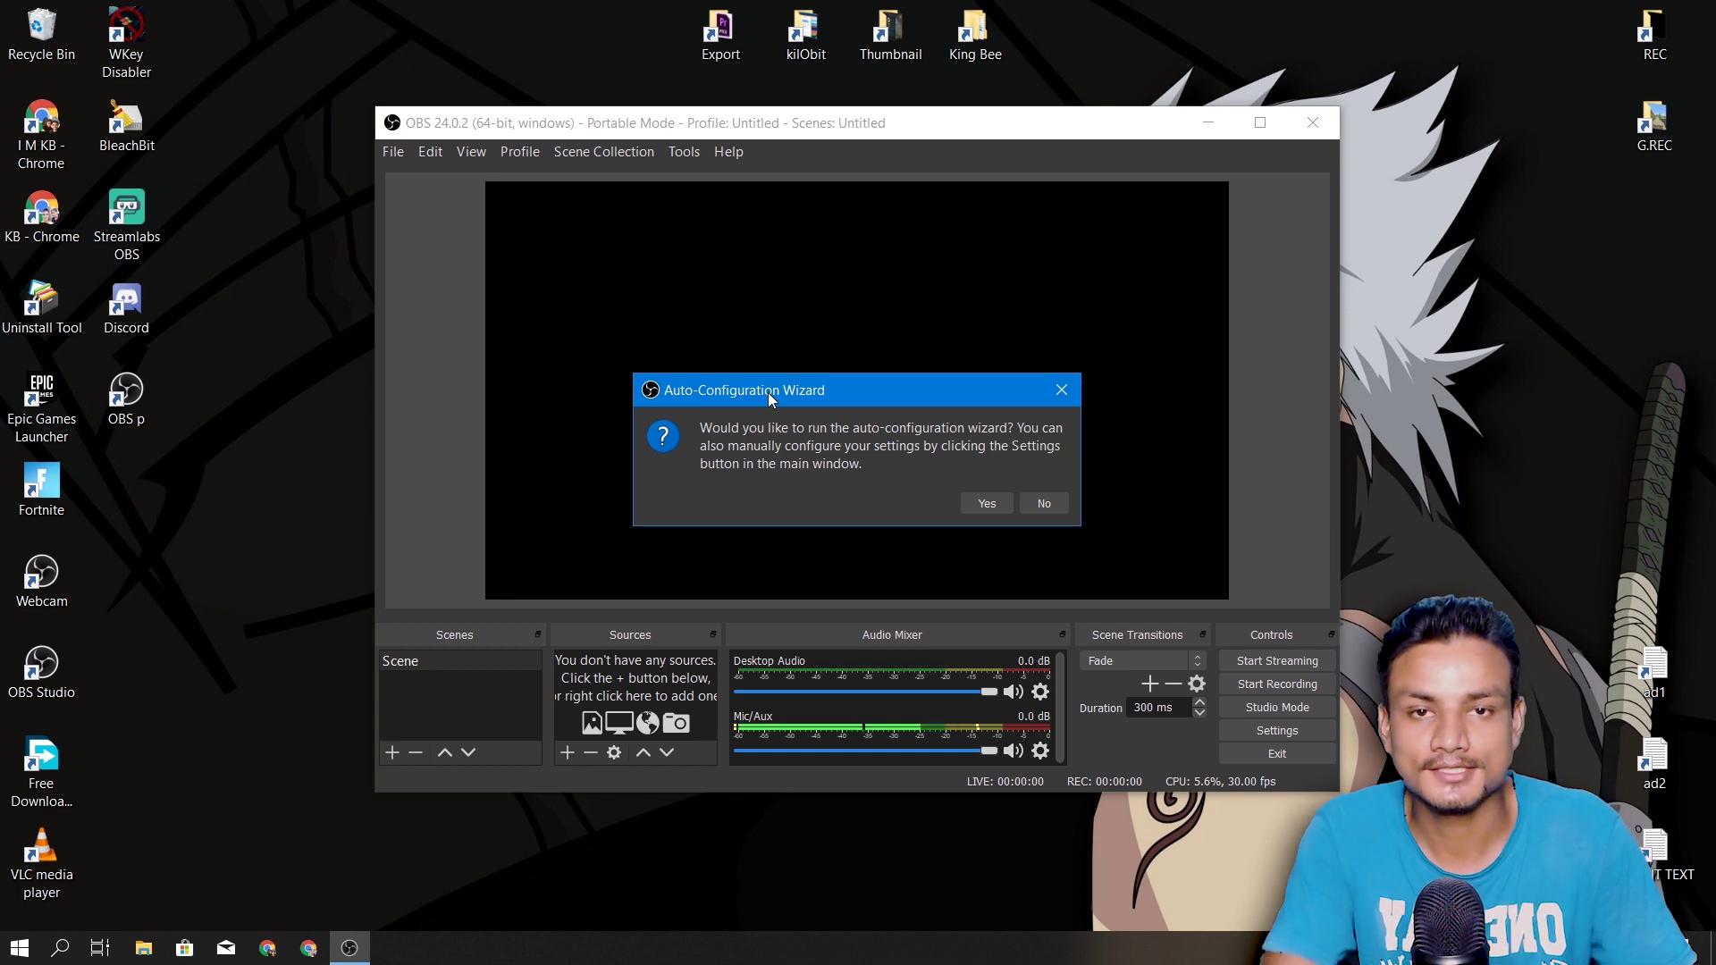
left_click(1043, 504)
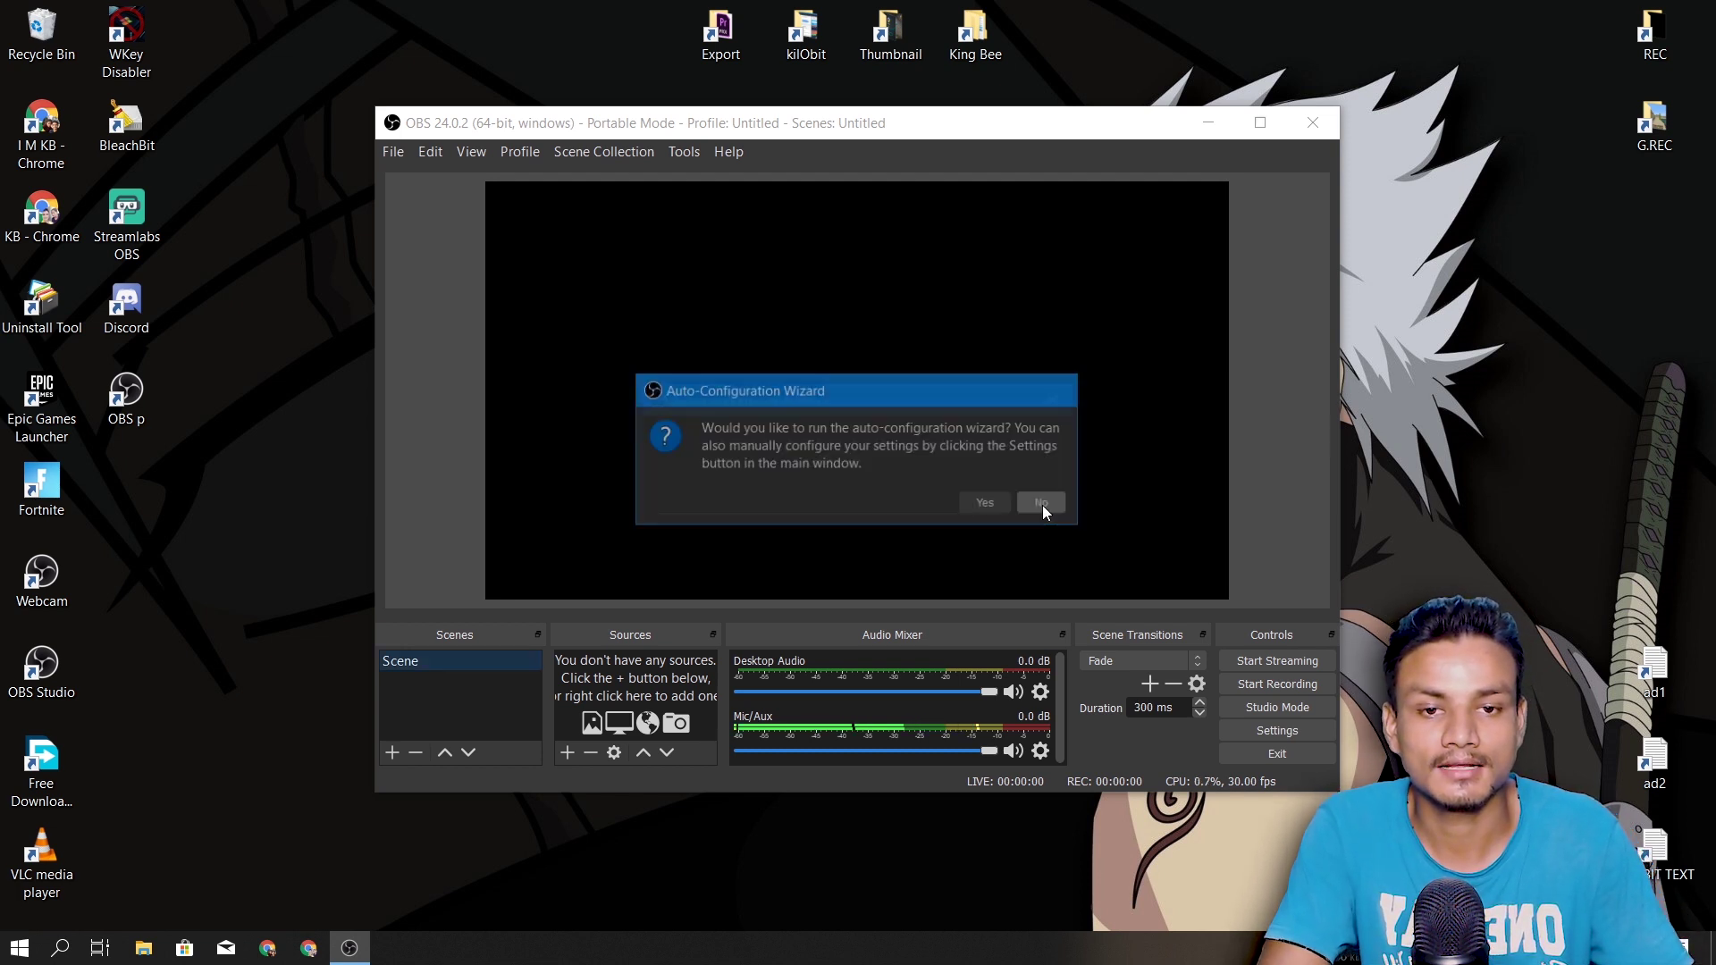
left_click(1046, 497)
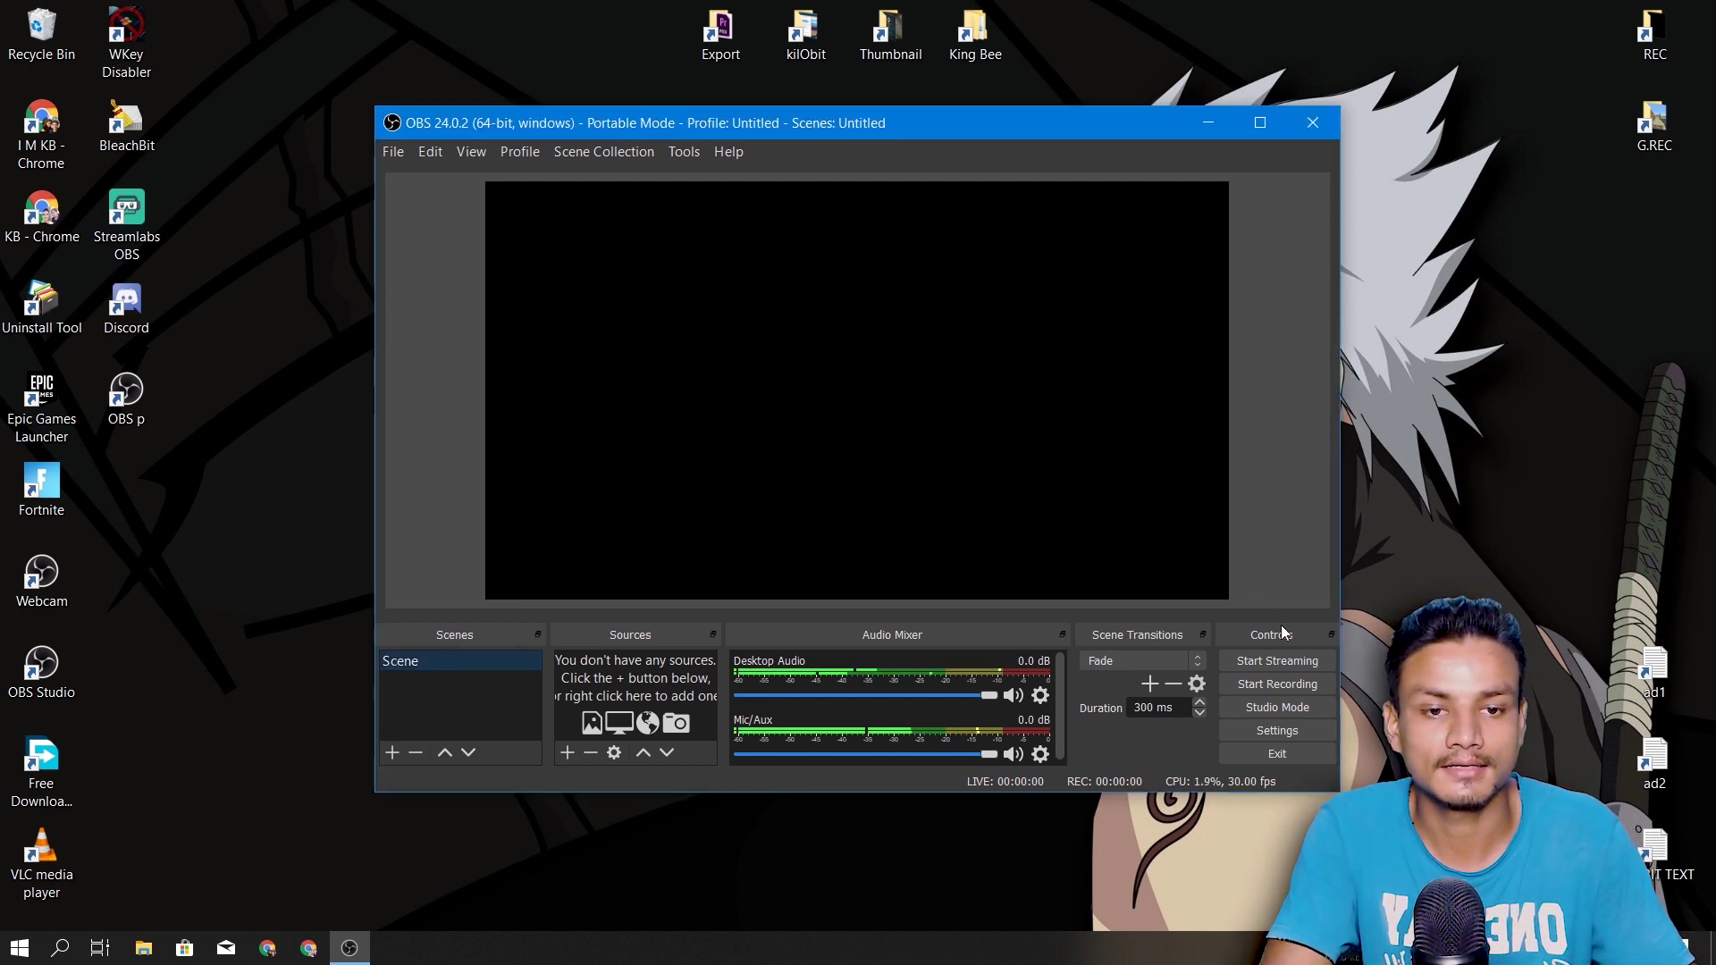
Check the default Settings, close them unchanged, and nudge the OBS window
left_click(1277, 730)
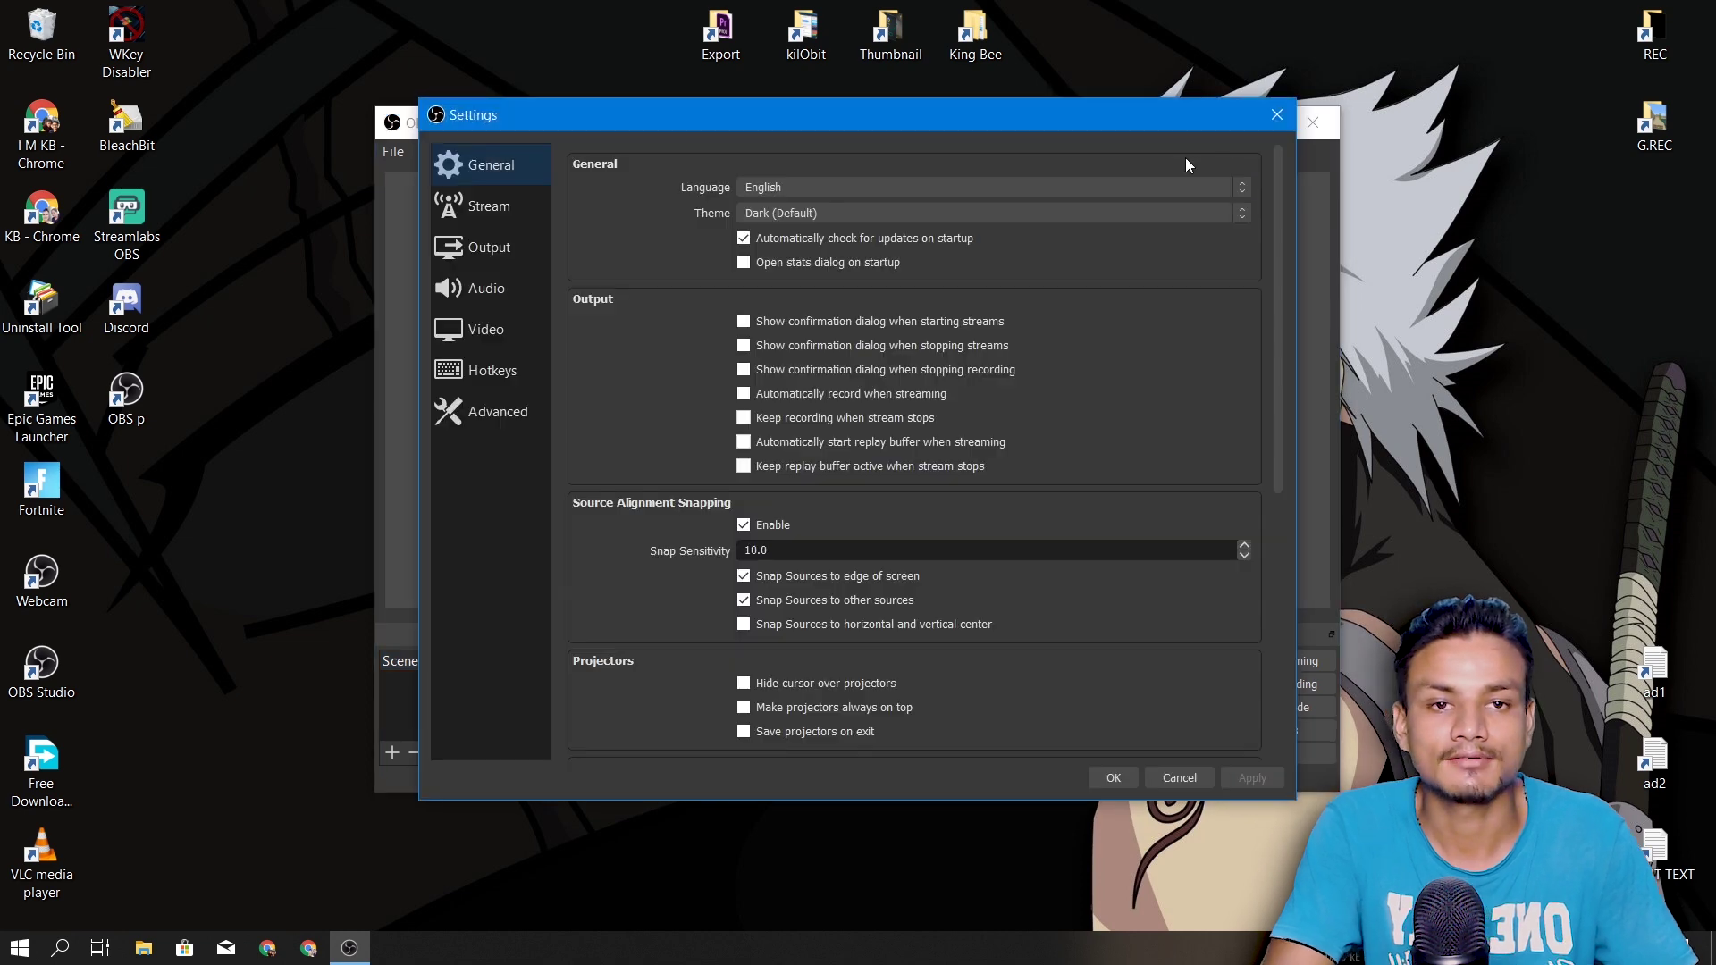
left_click(1277, 116)
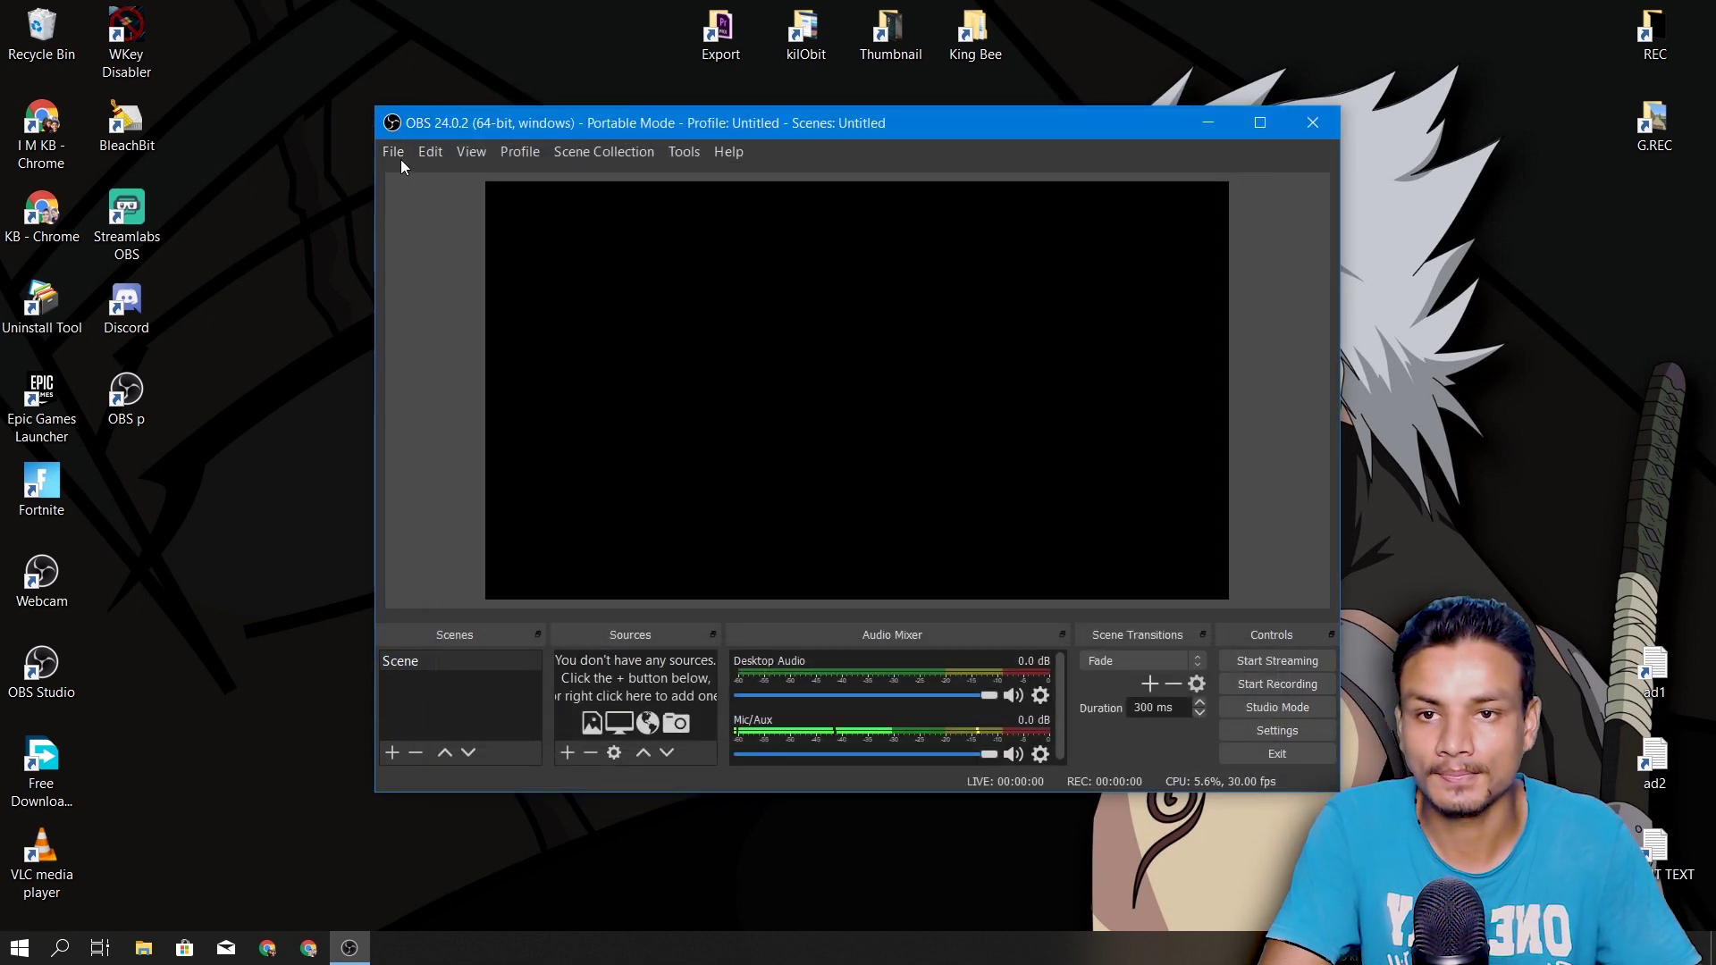
left_click_drag(740, 126, 759, 137)
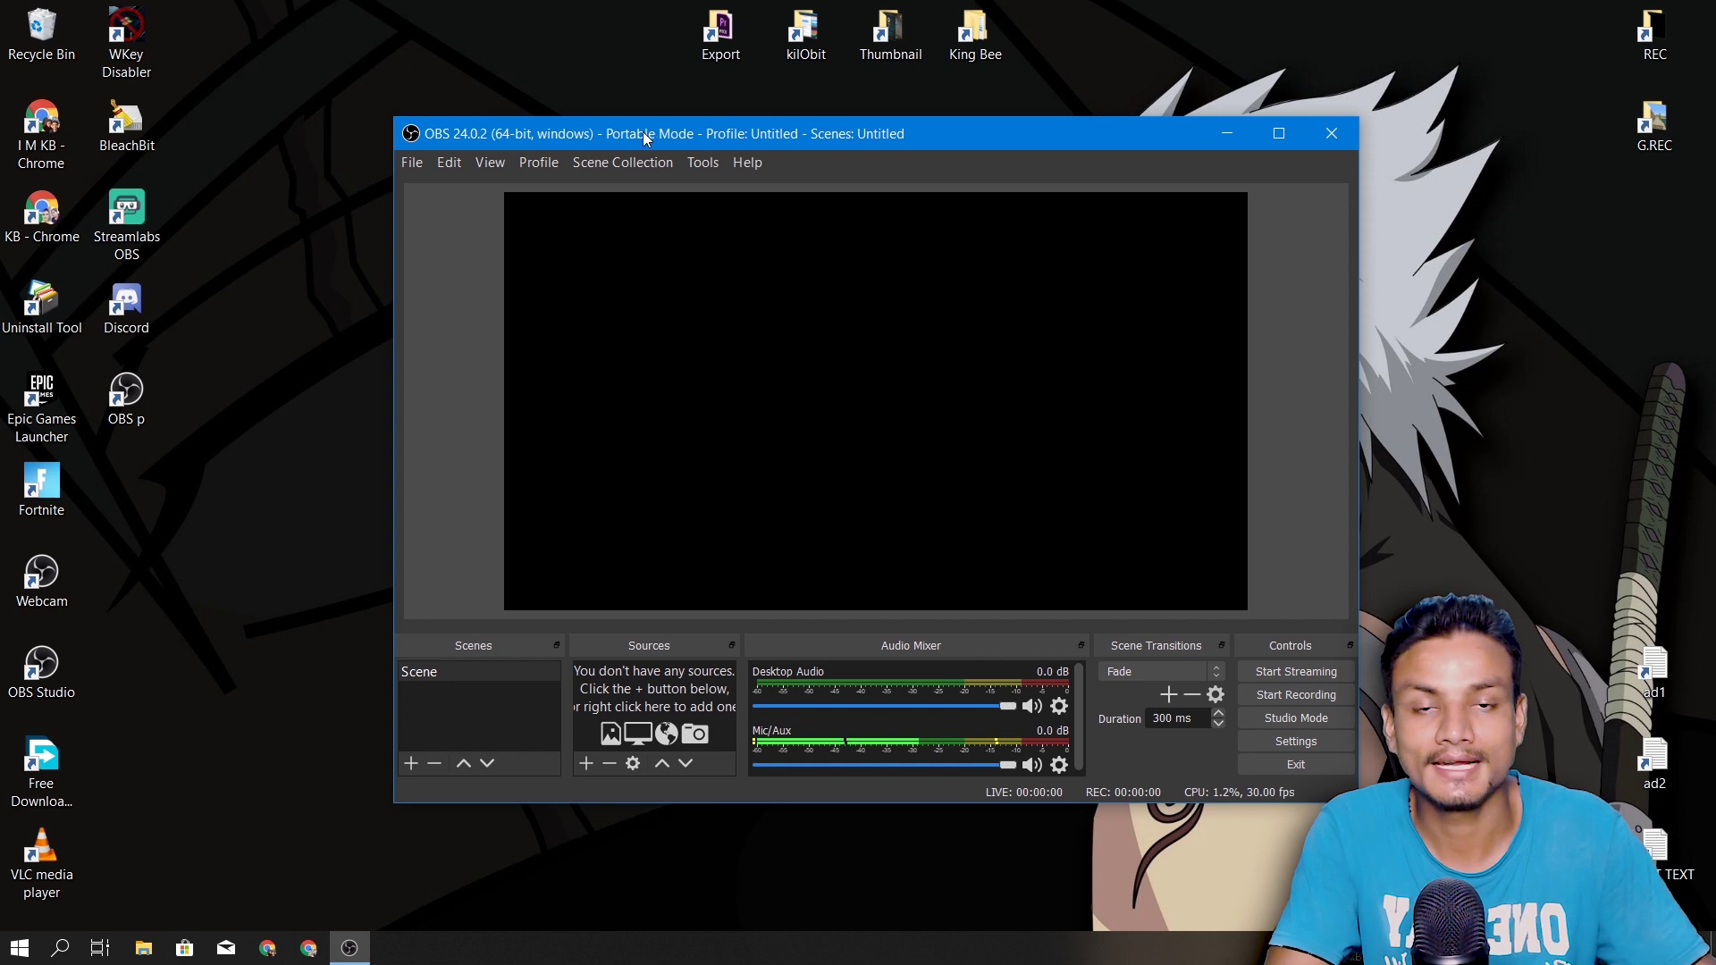
Open the portable install's config\obs-studio folder in Explorer and place it over OBS
left_click(413, 162)
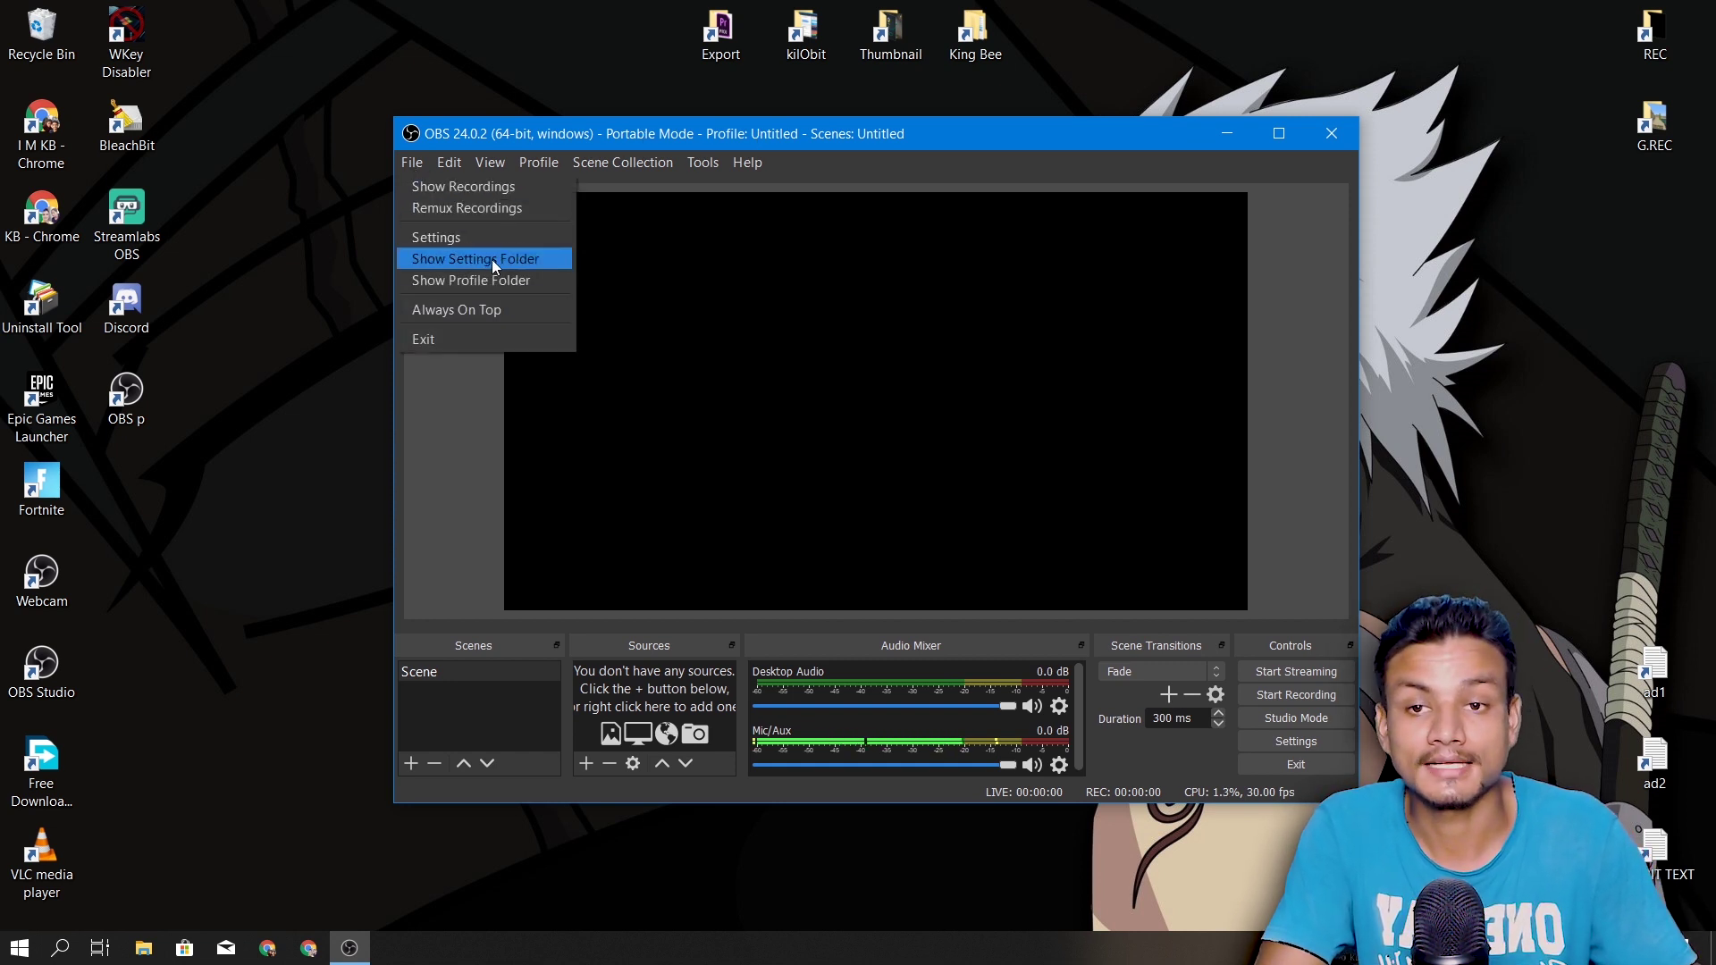
left_click(420, 261)
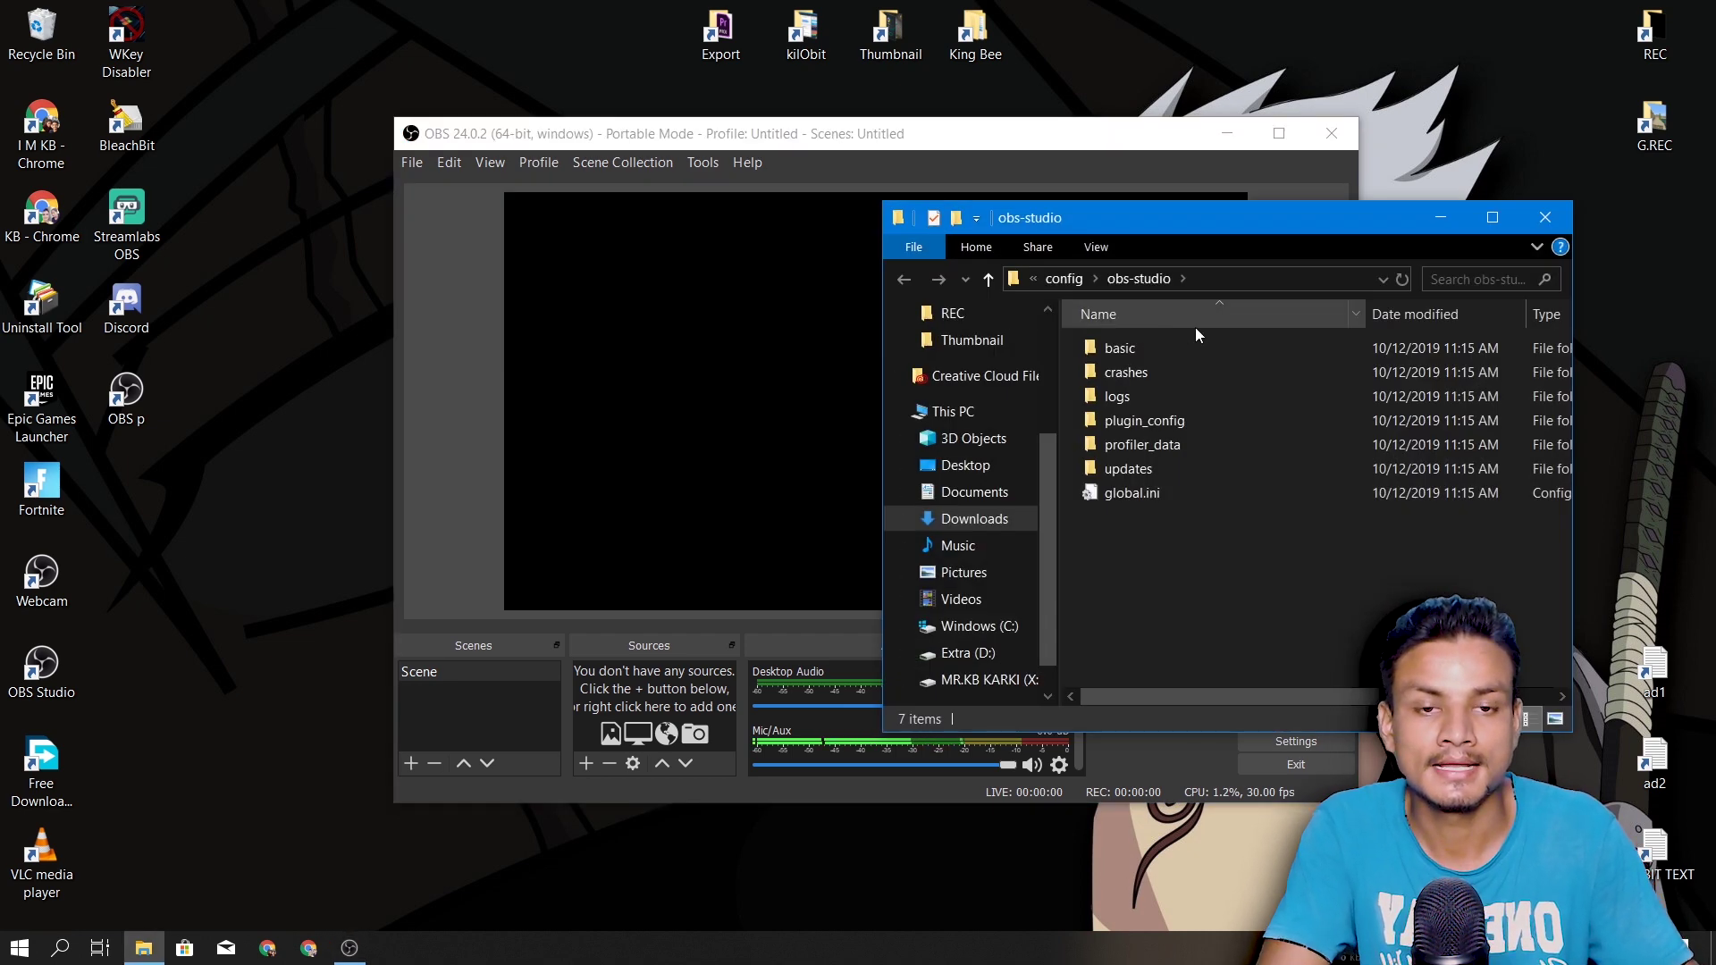
left_click_drag(1294, 222, 966, 196)
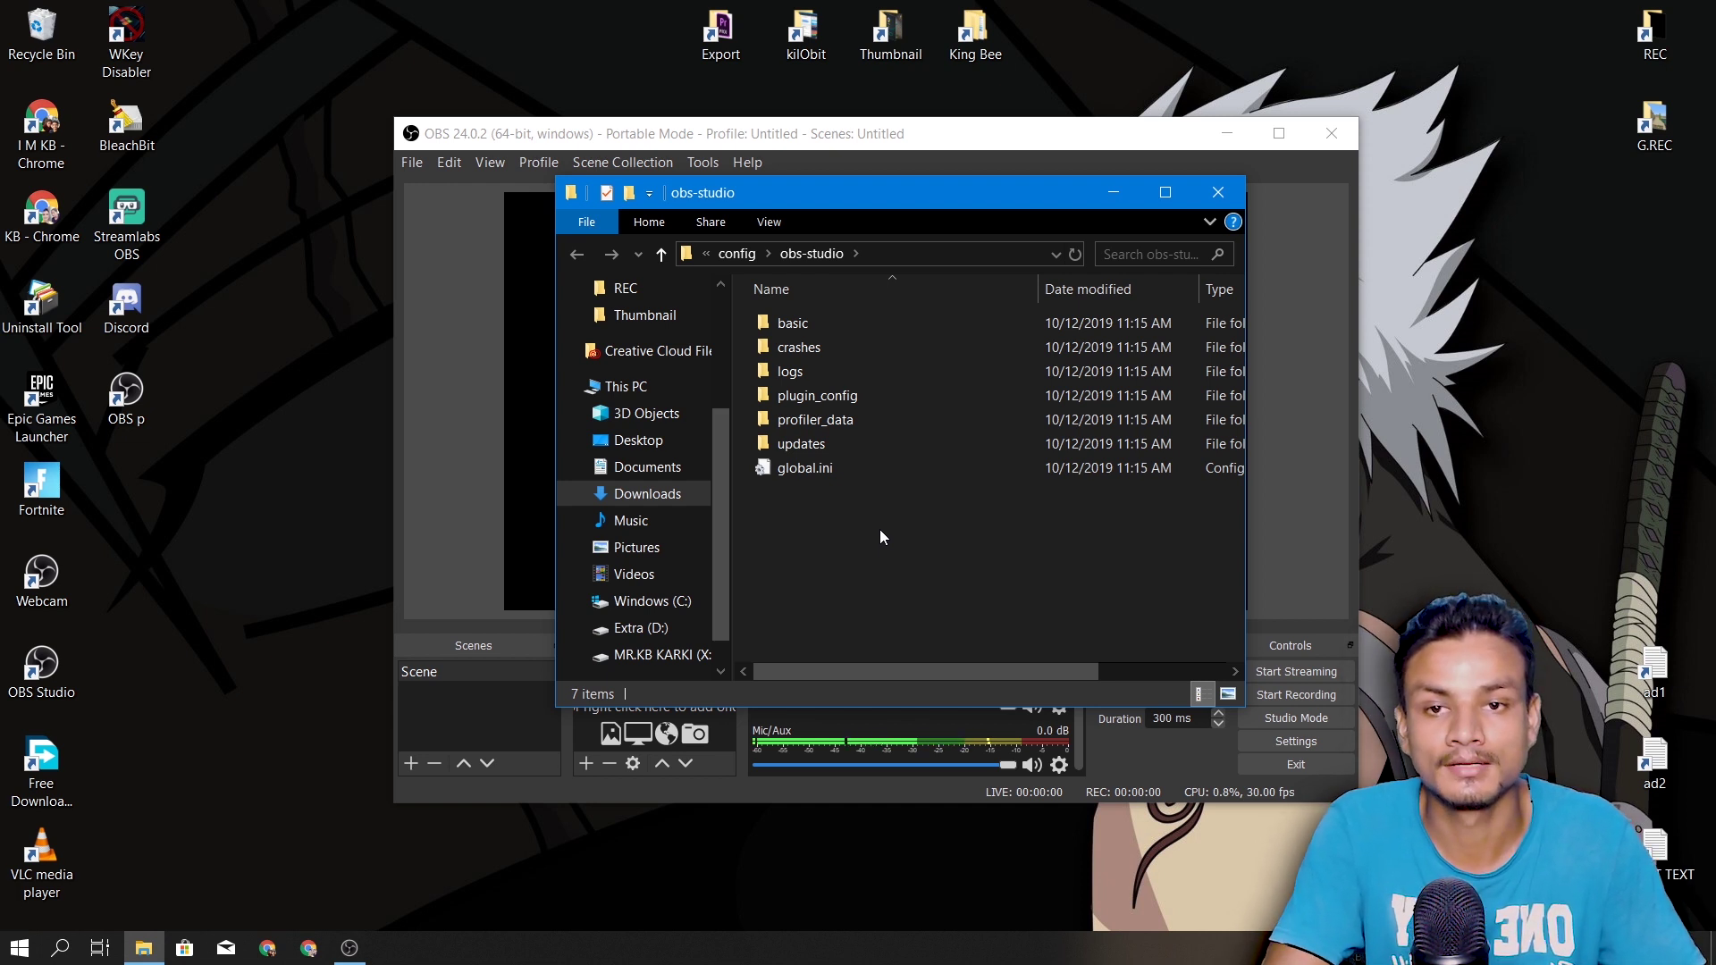
Delete obs-studio from the portable config folder, closing OBS to free it, then retry
left_click(662, 254)
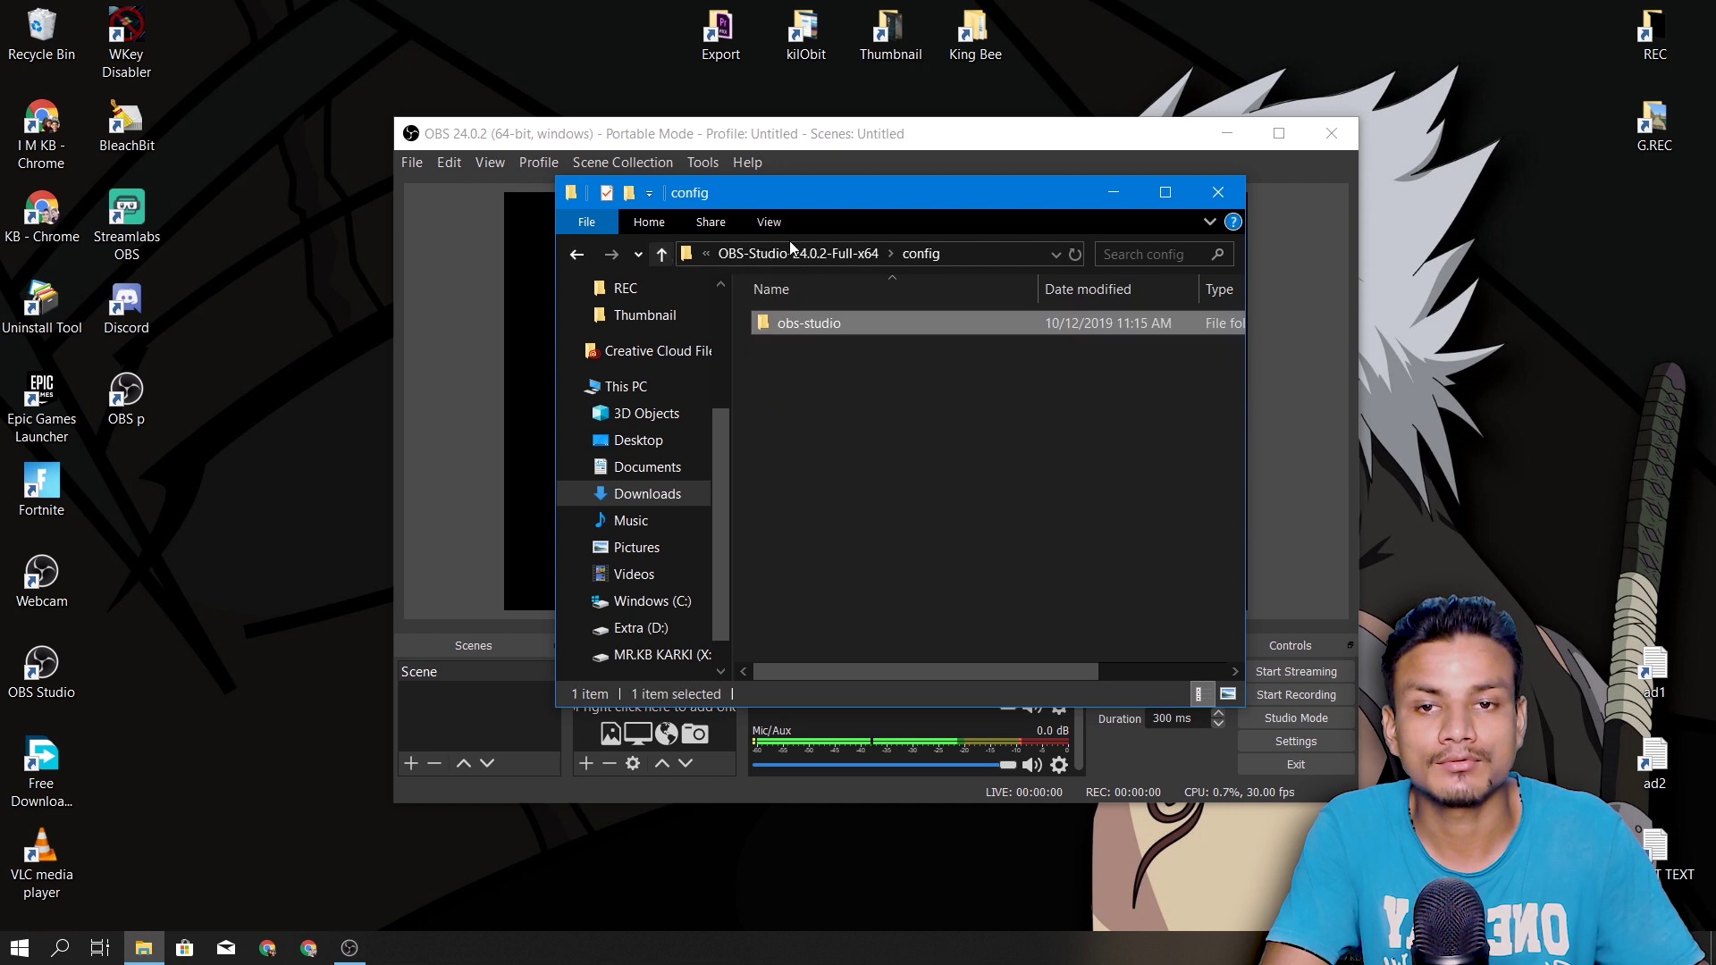
right_click(819, 327)
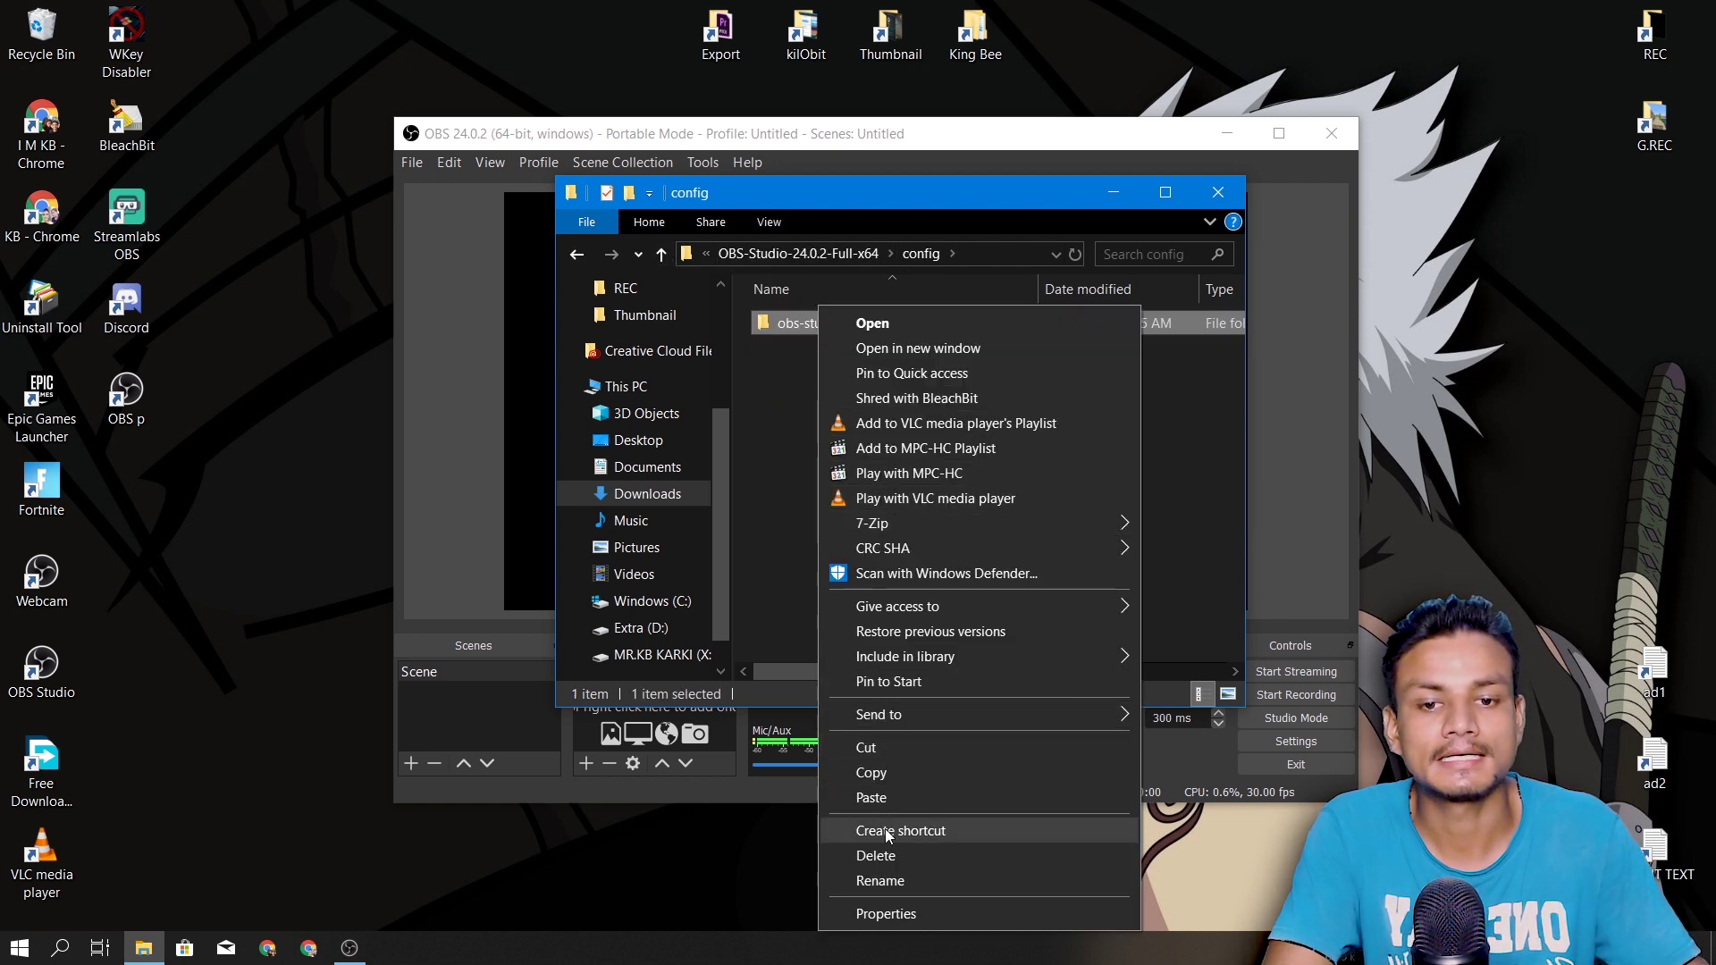
left_click(887, 857)
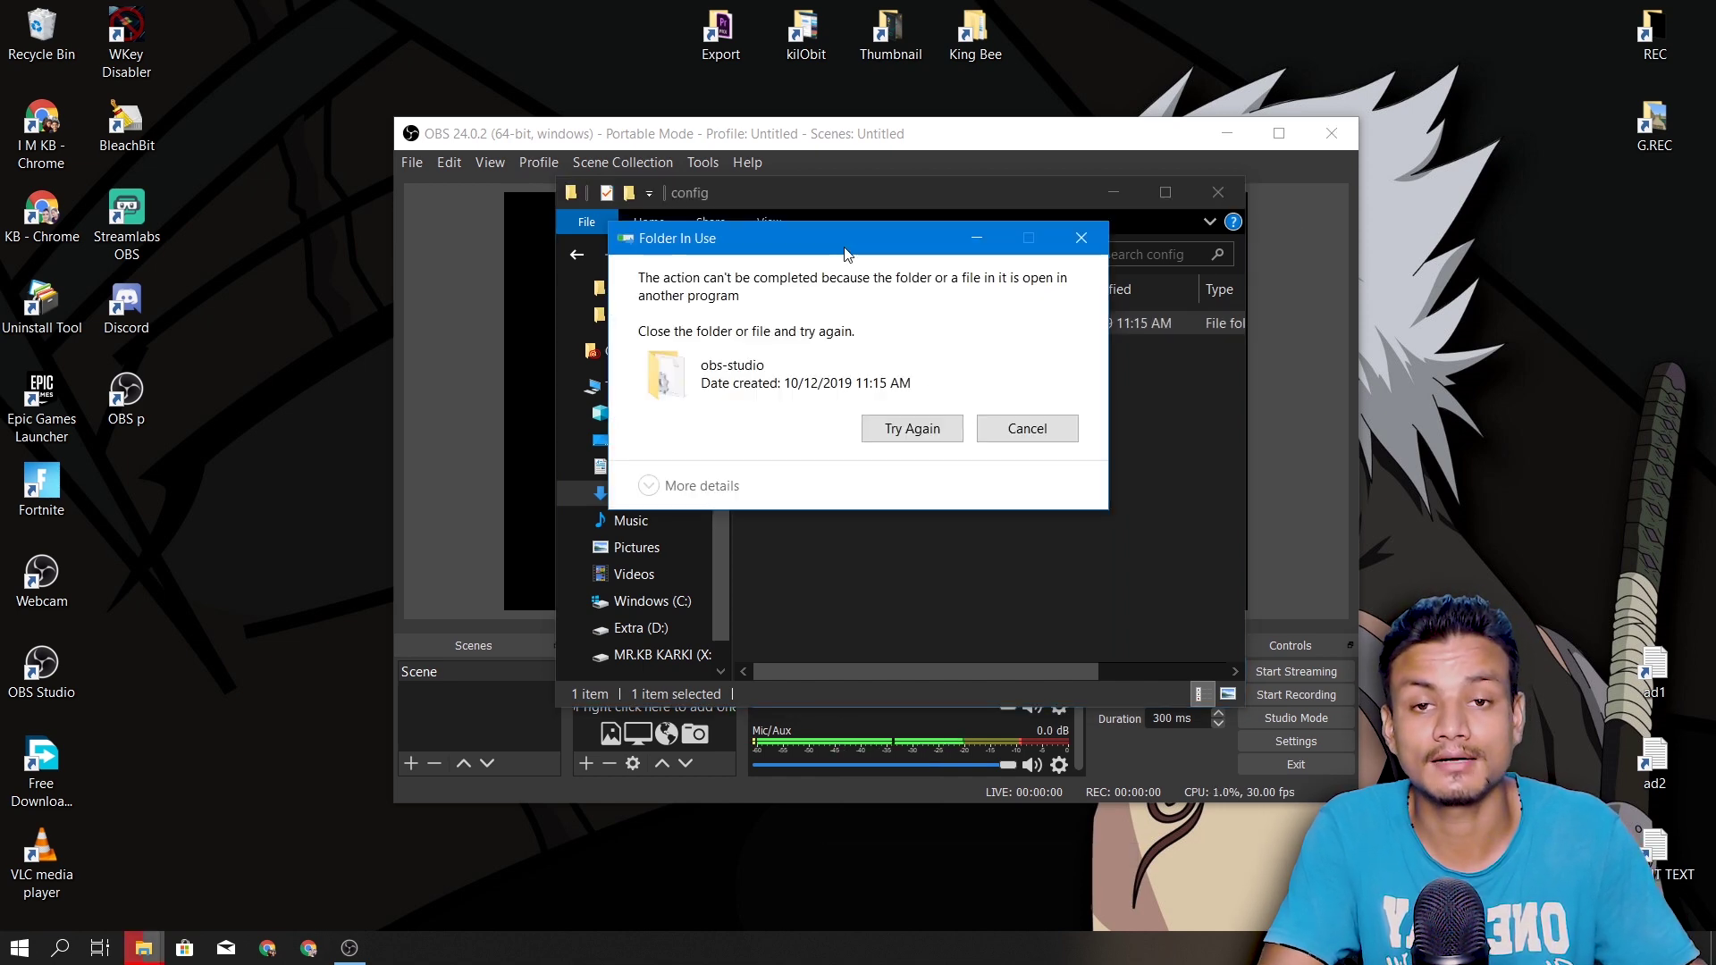
left_click(1336, 135)
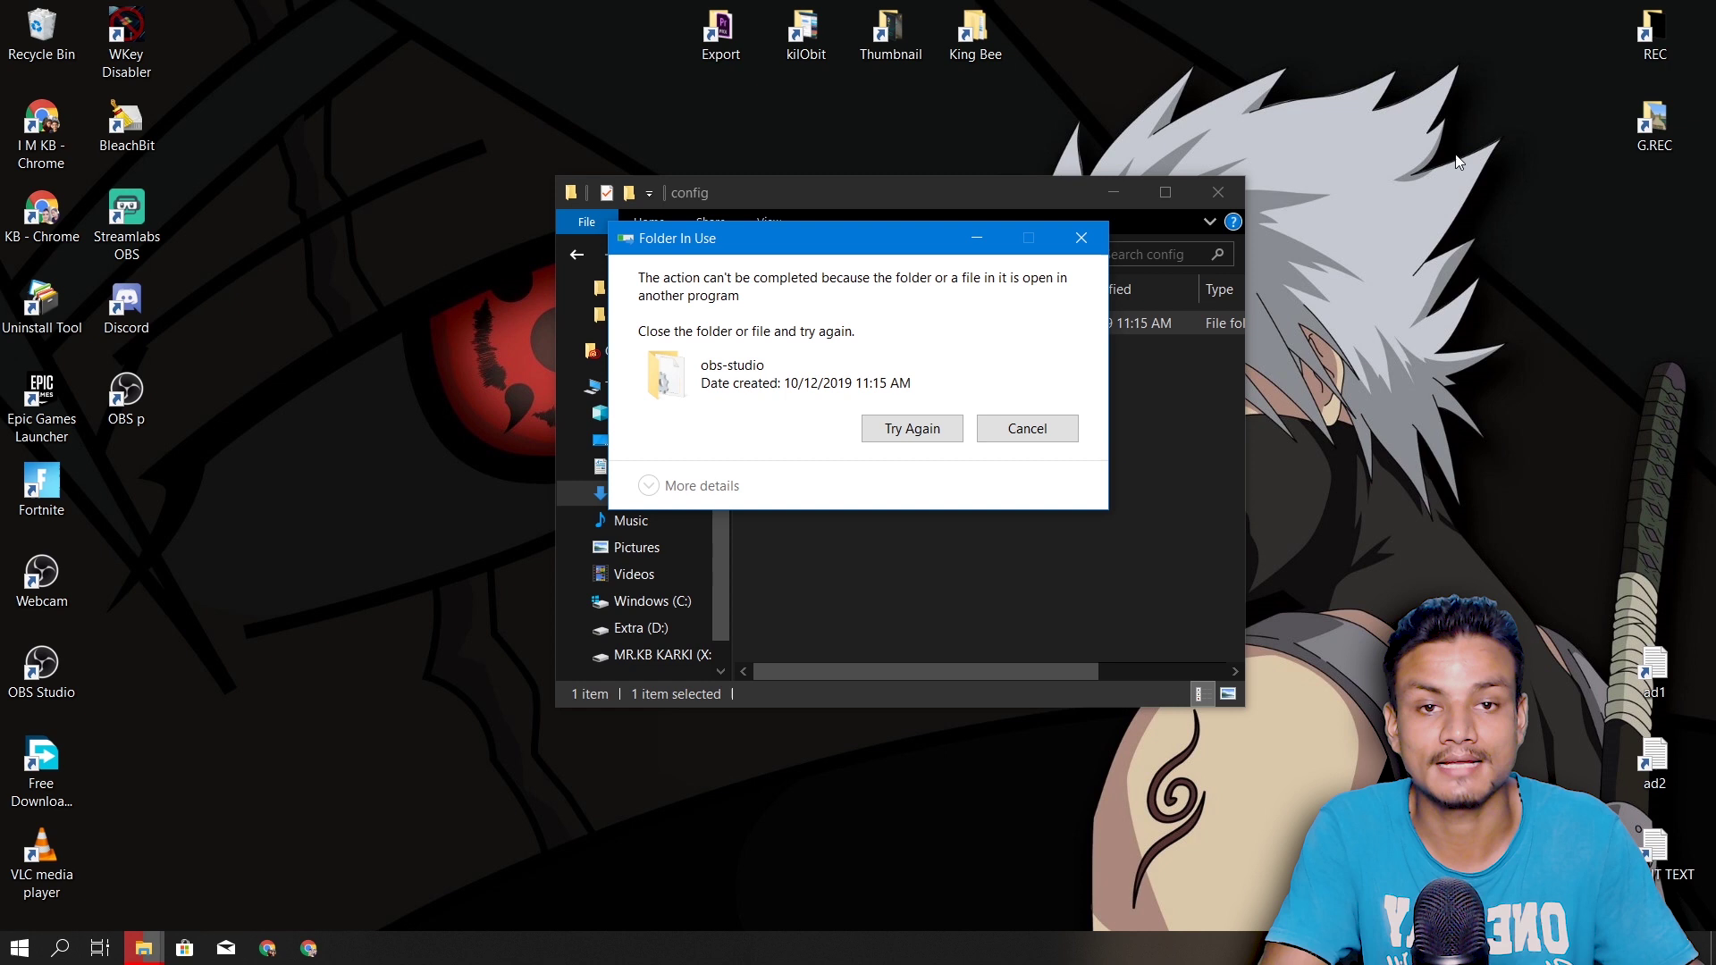
left_click(895, 432)
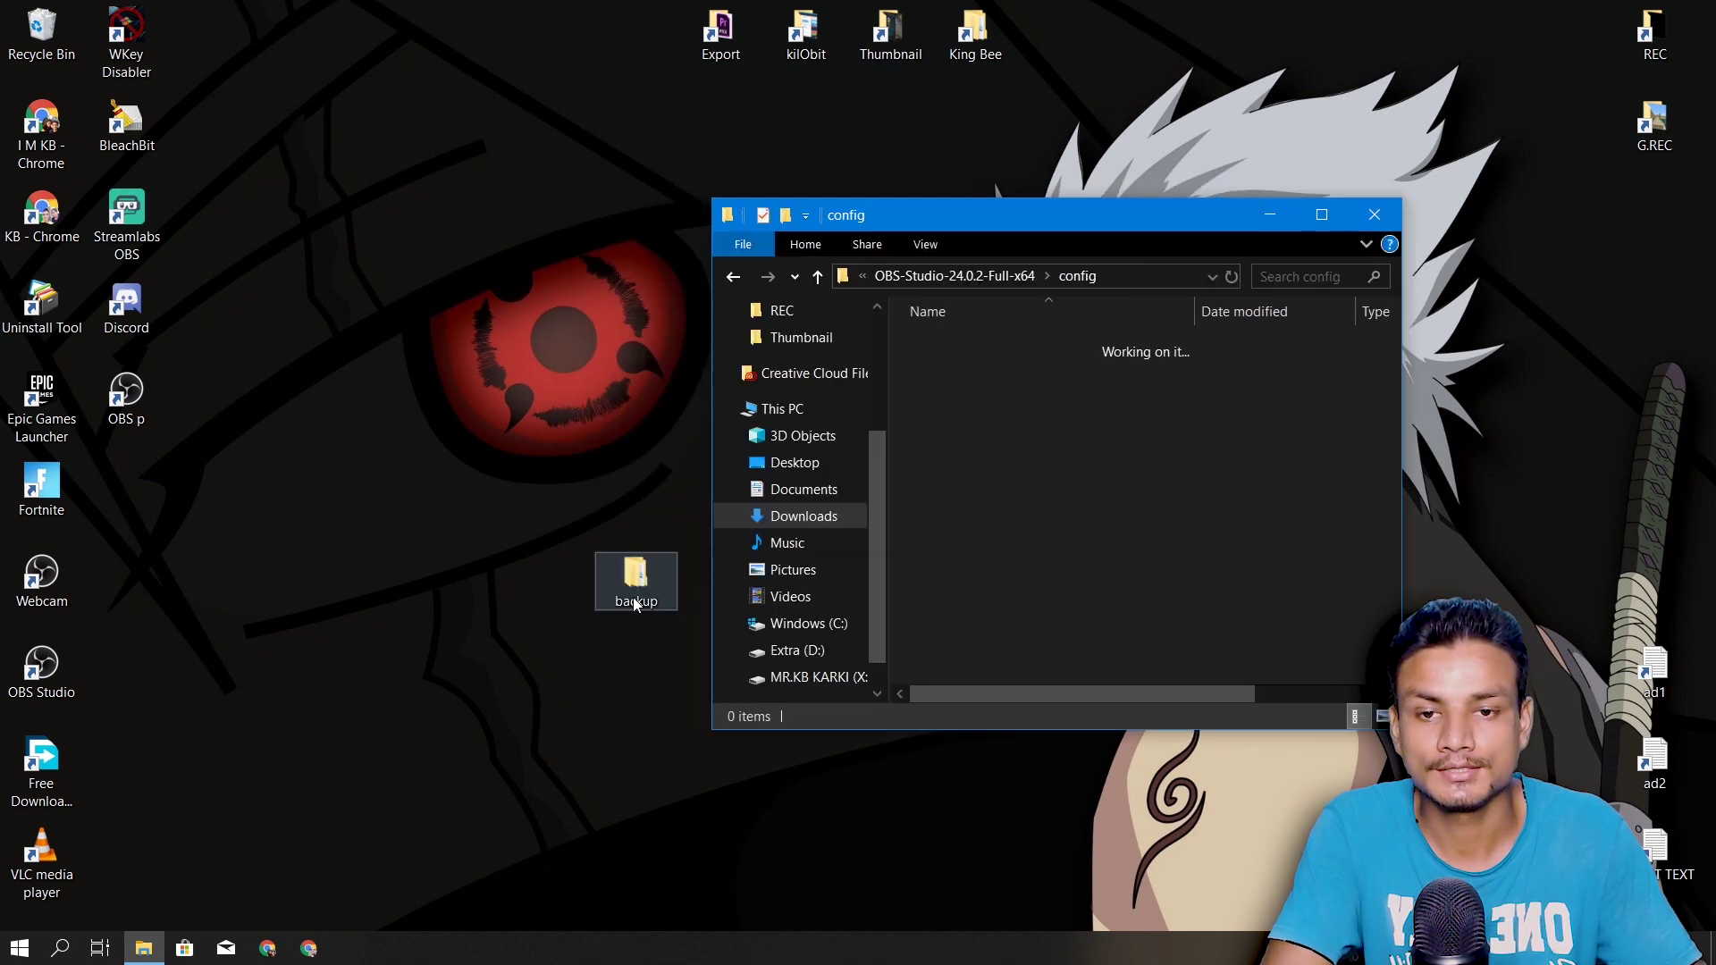
Copy the backed-up obs-studio folder from the desktop backup folder and close it
double_click(632, 597)
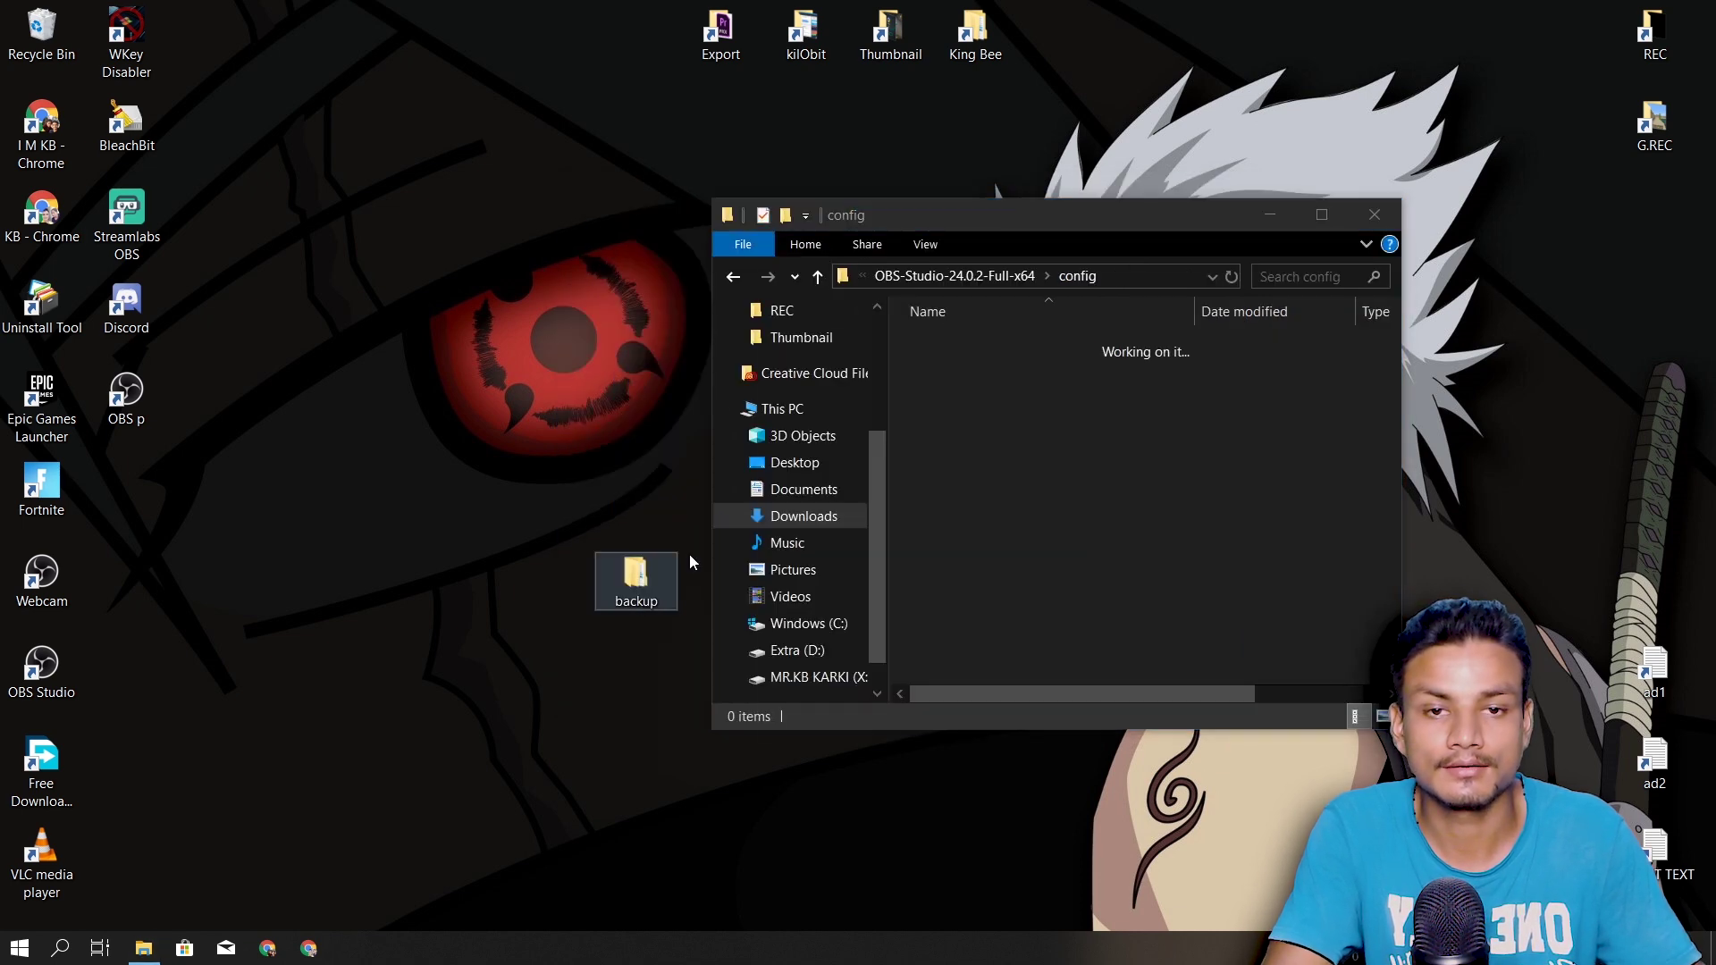
left_click(1005, 379)
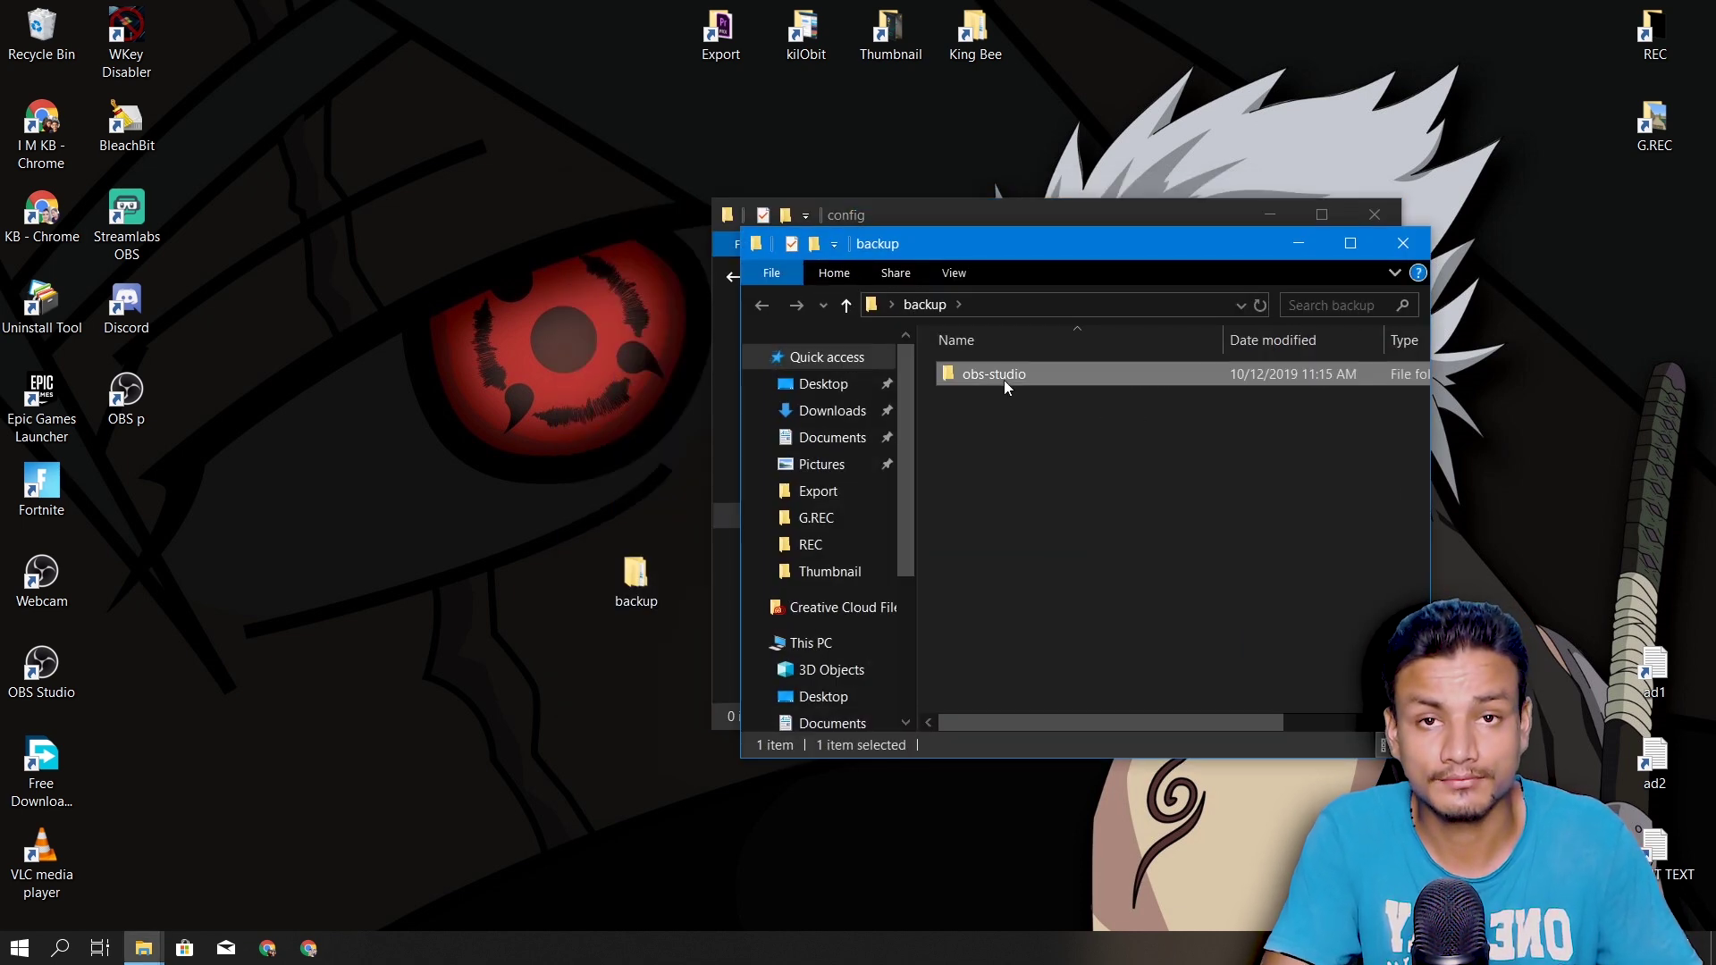
right_click(1004, 379)
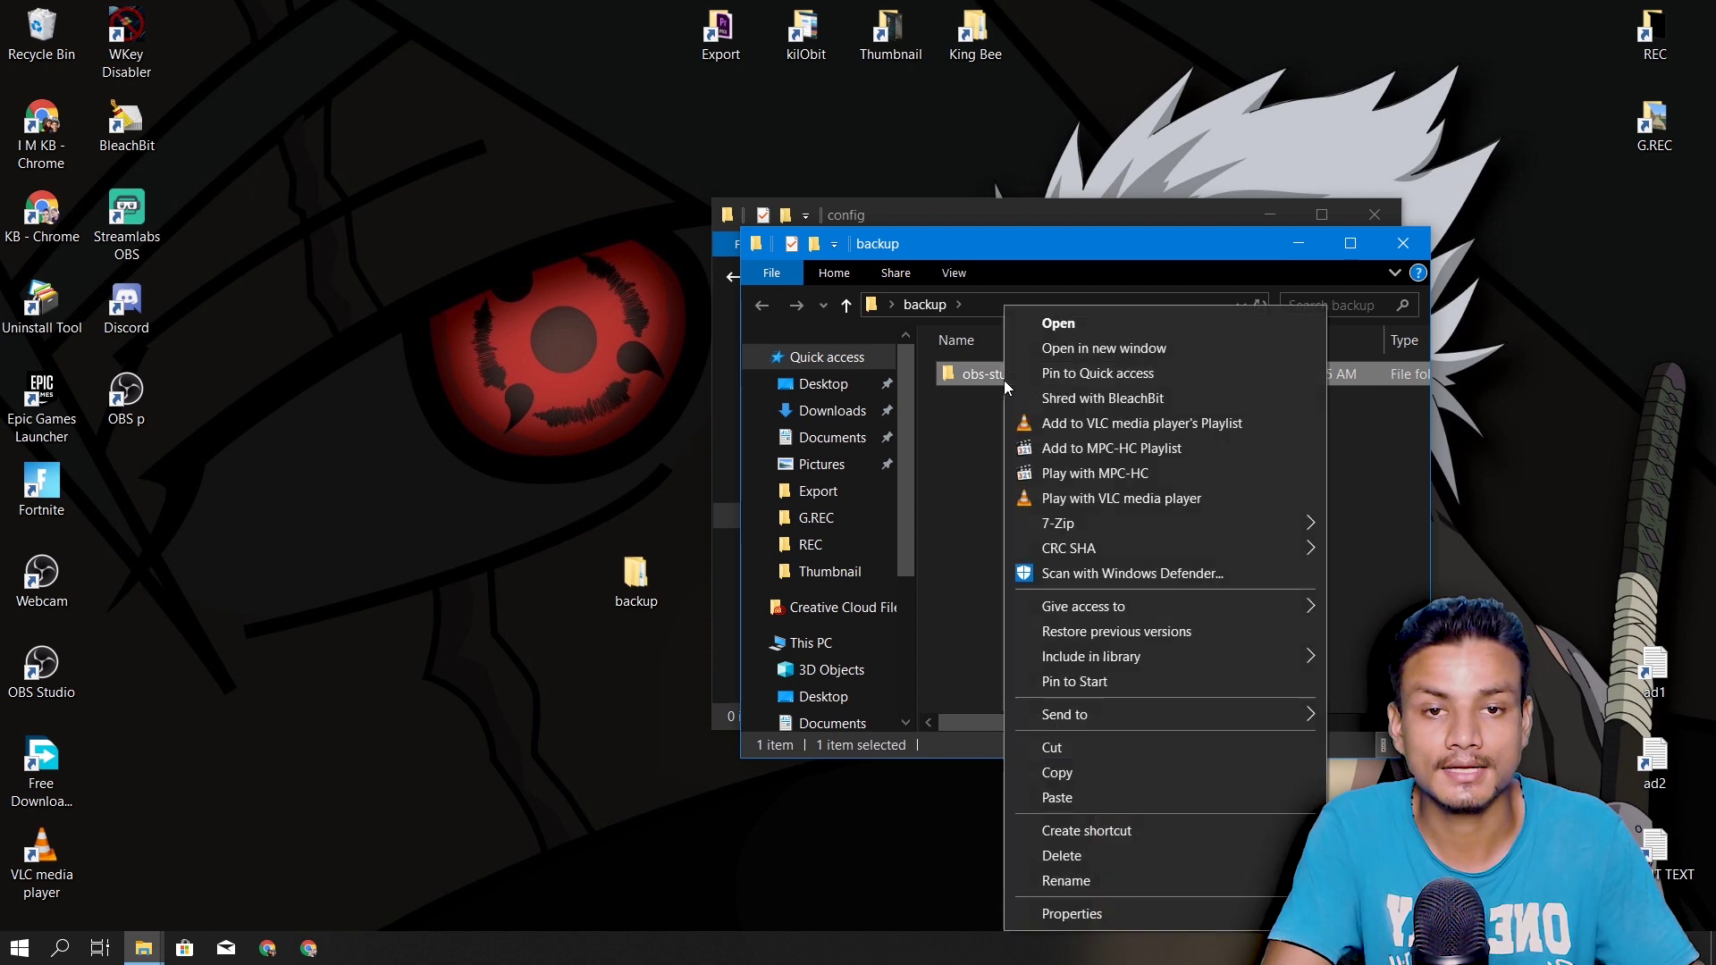
left_click(1081, 772)
left_click(1412, 250)
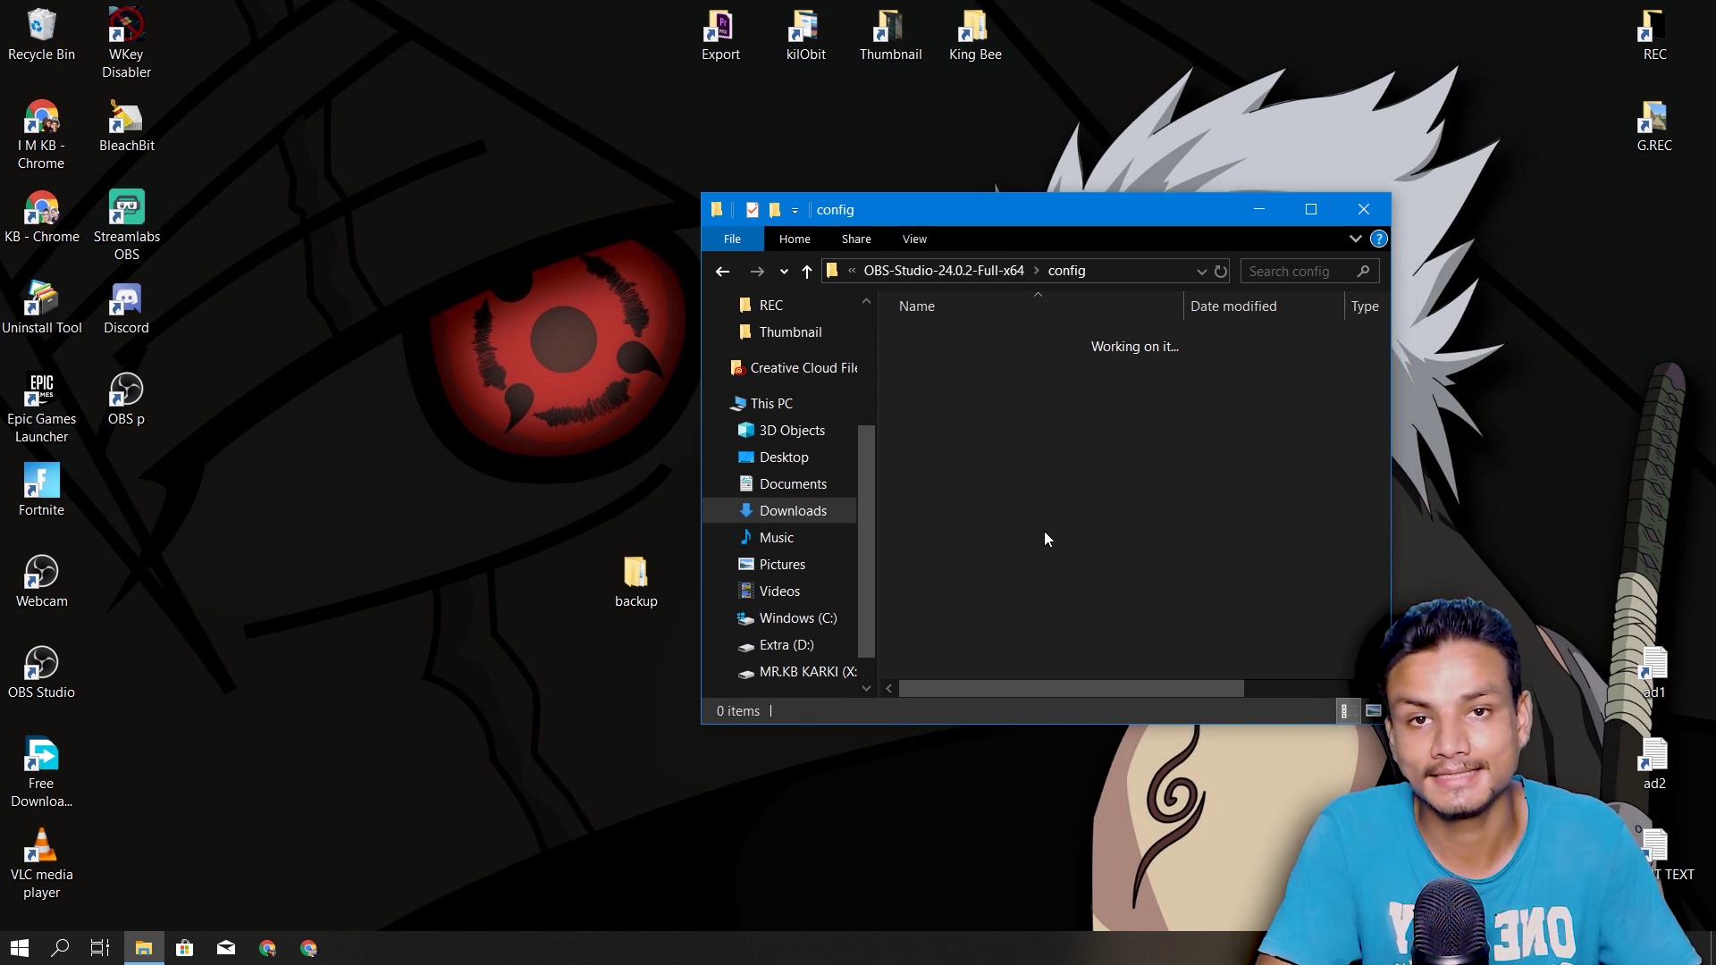
Paste obs-studio into the empty config folder and close Explorer
right_click(998, 418)
left_click(1096, 577)
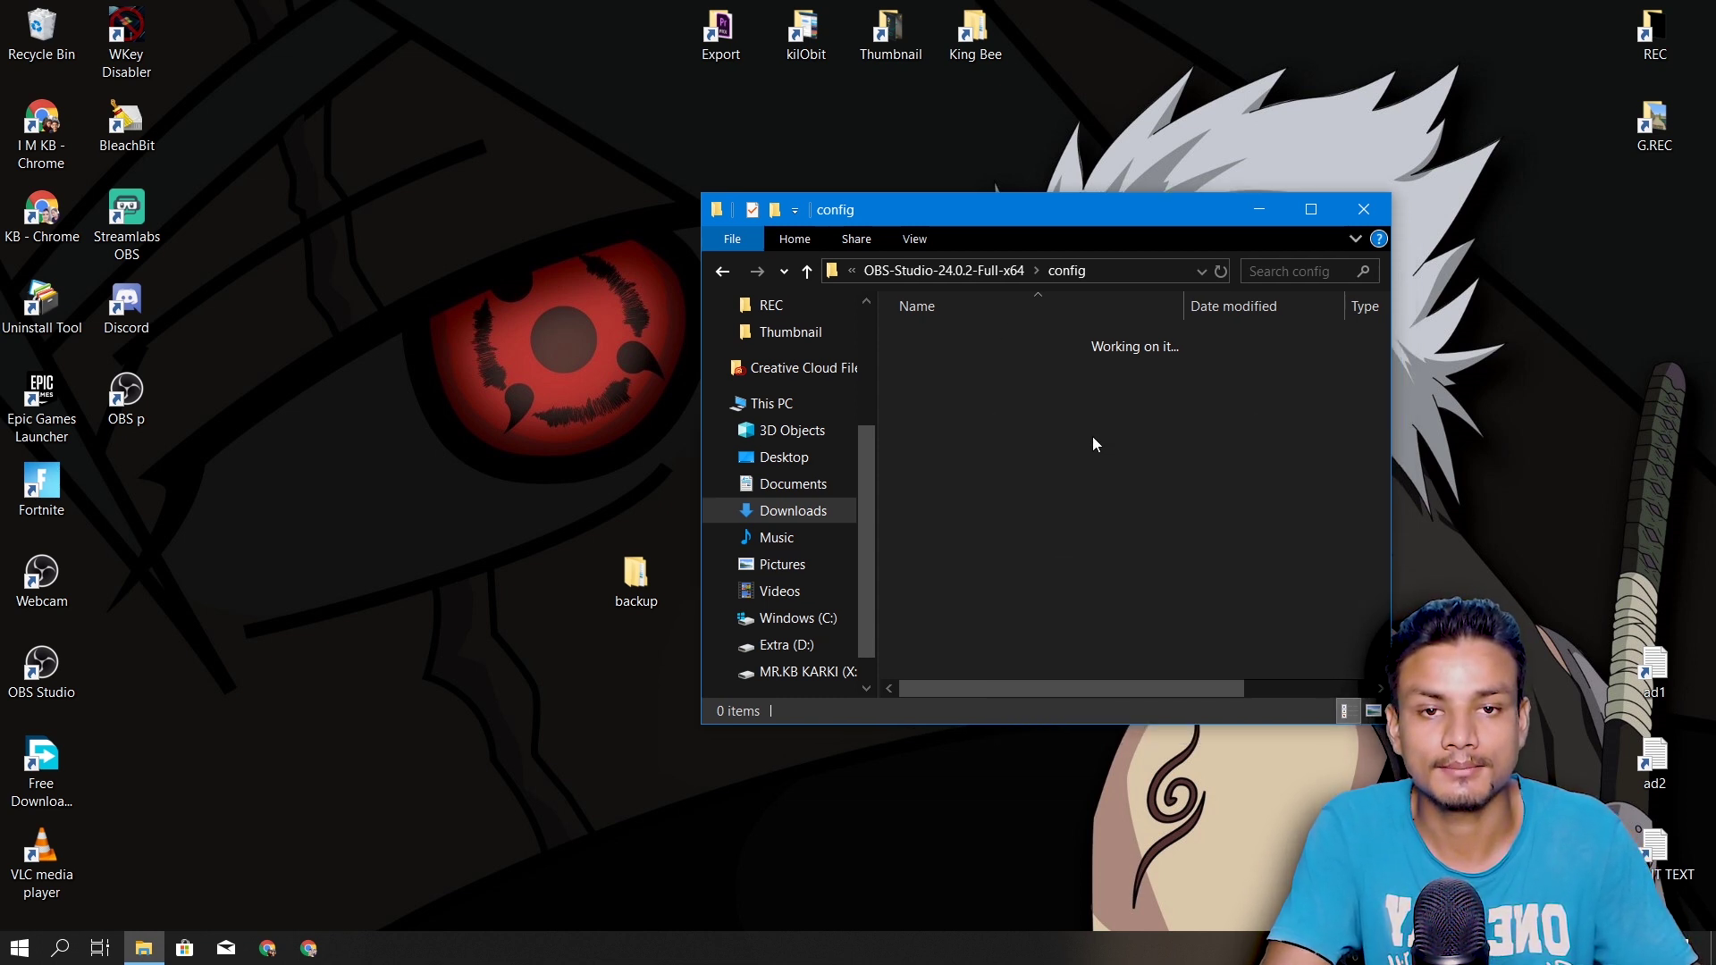
left_click(1377, 204)
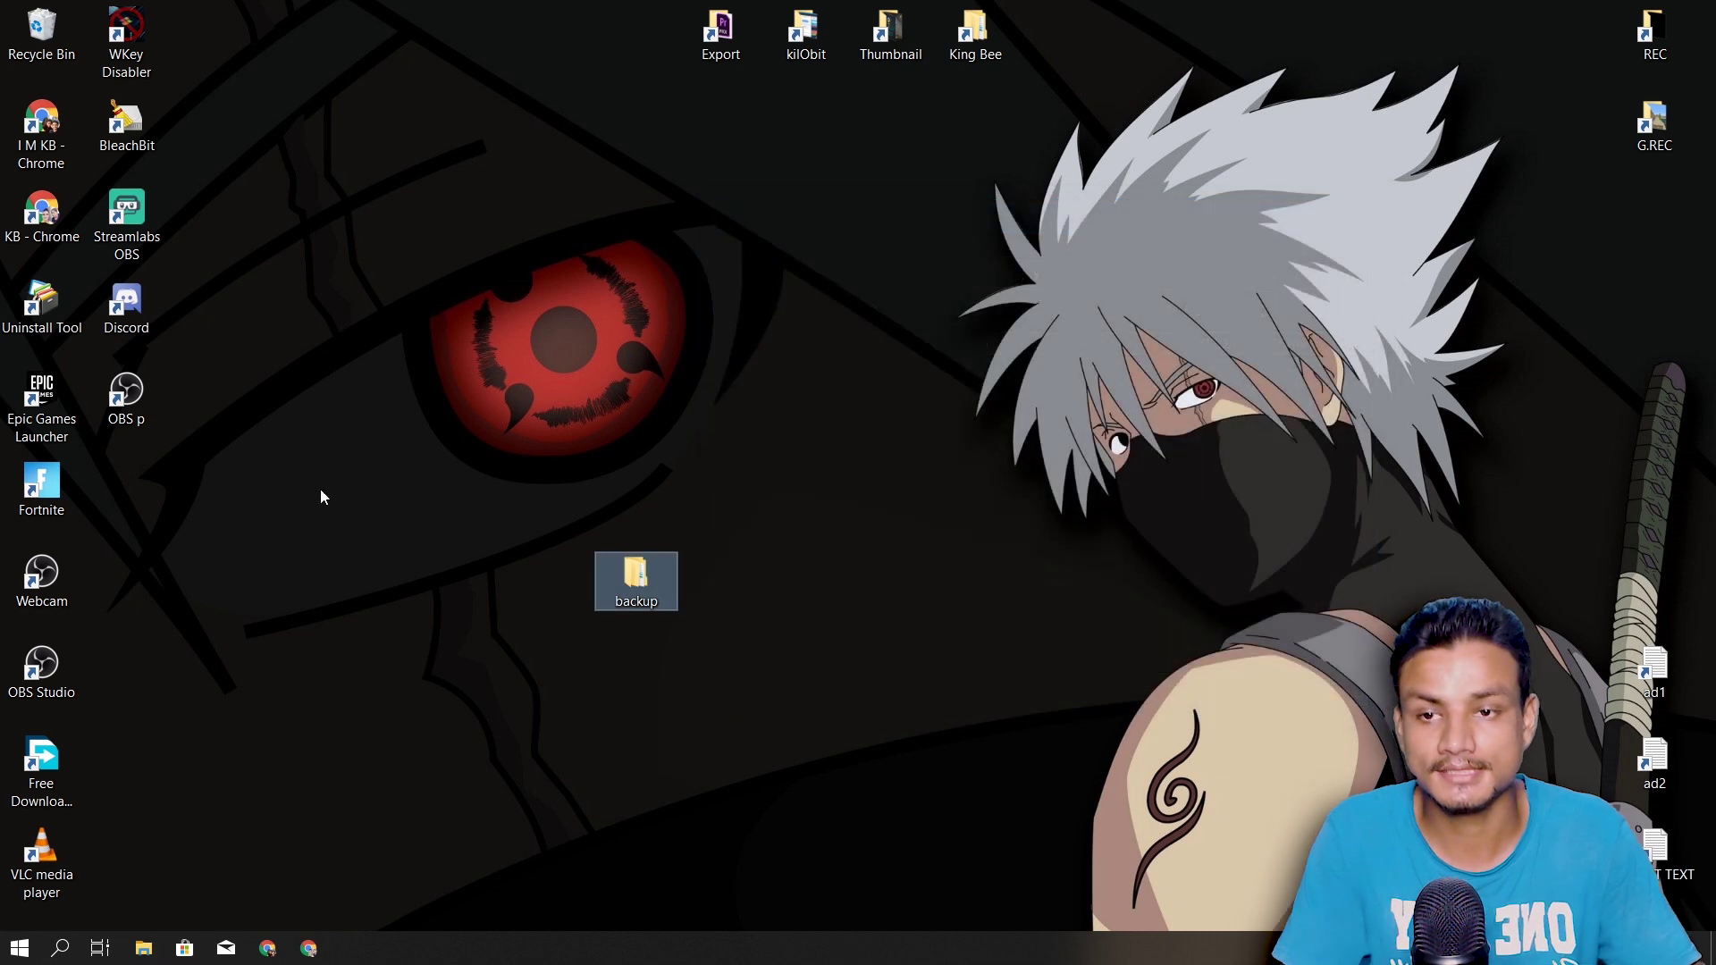
Relaunch portable OBS from OBS p with Launch Anyway and reposition its window
double_click(137, 404)
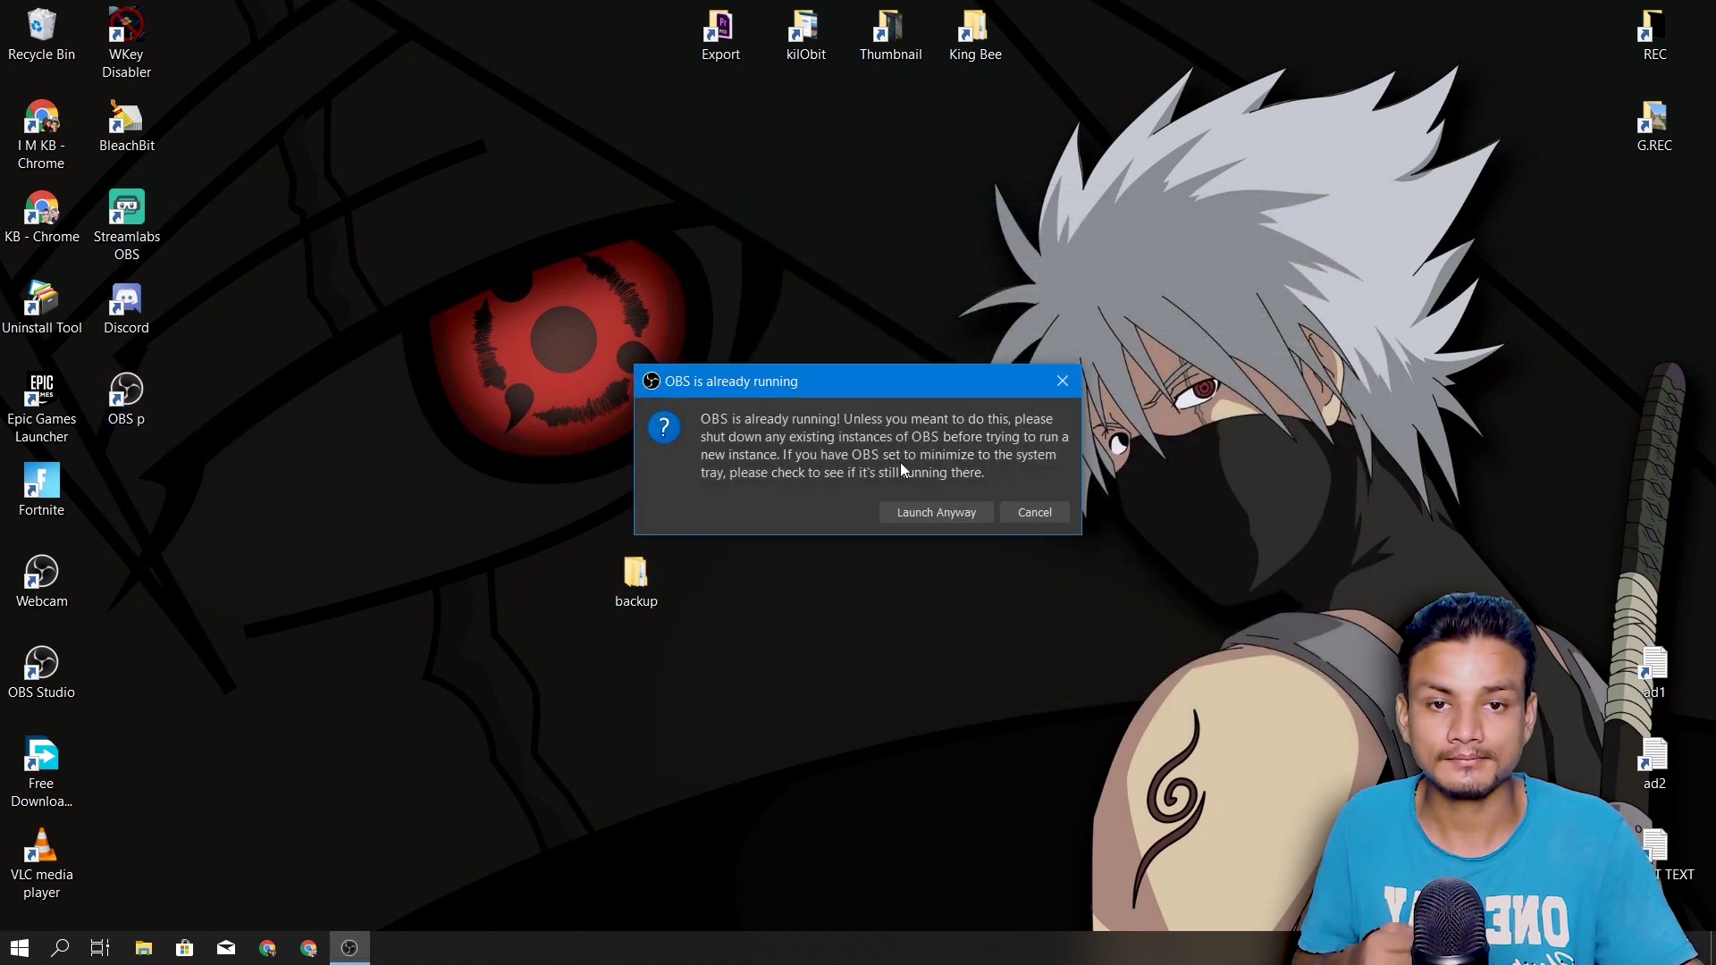
left_click(930, 509)
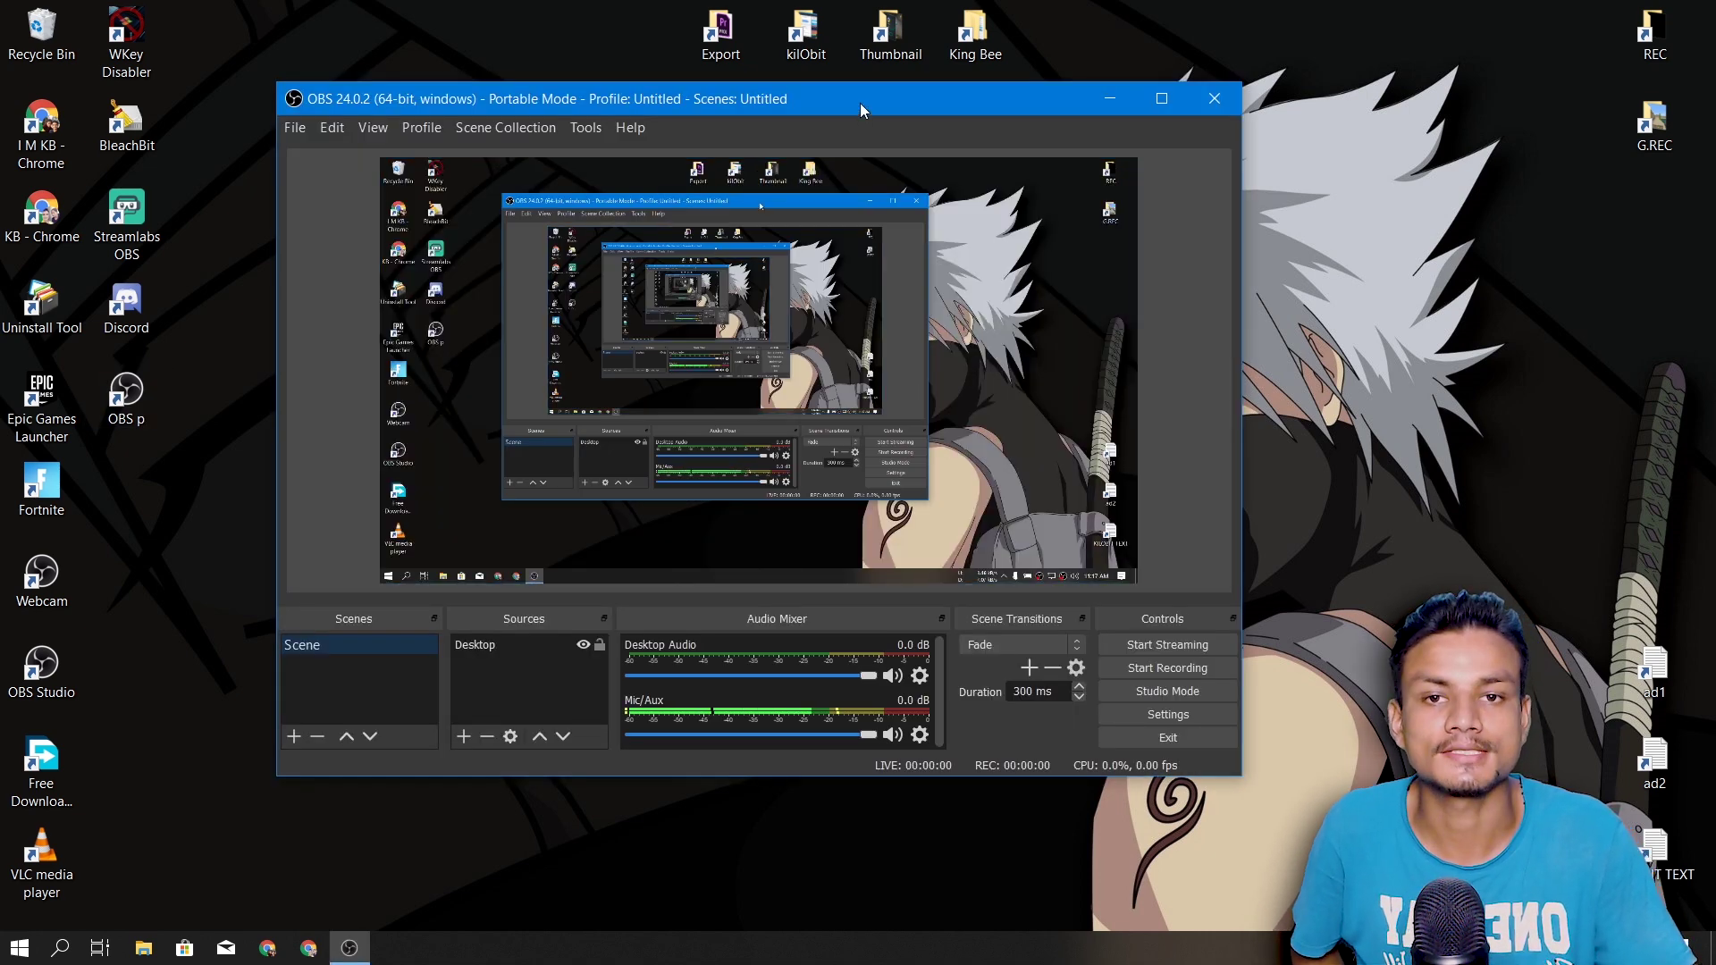
left_click_drag(860, 103, 899, 109)
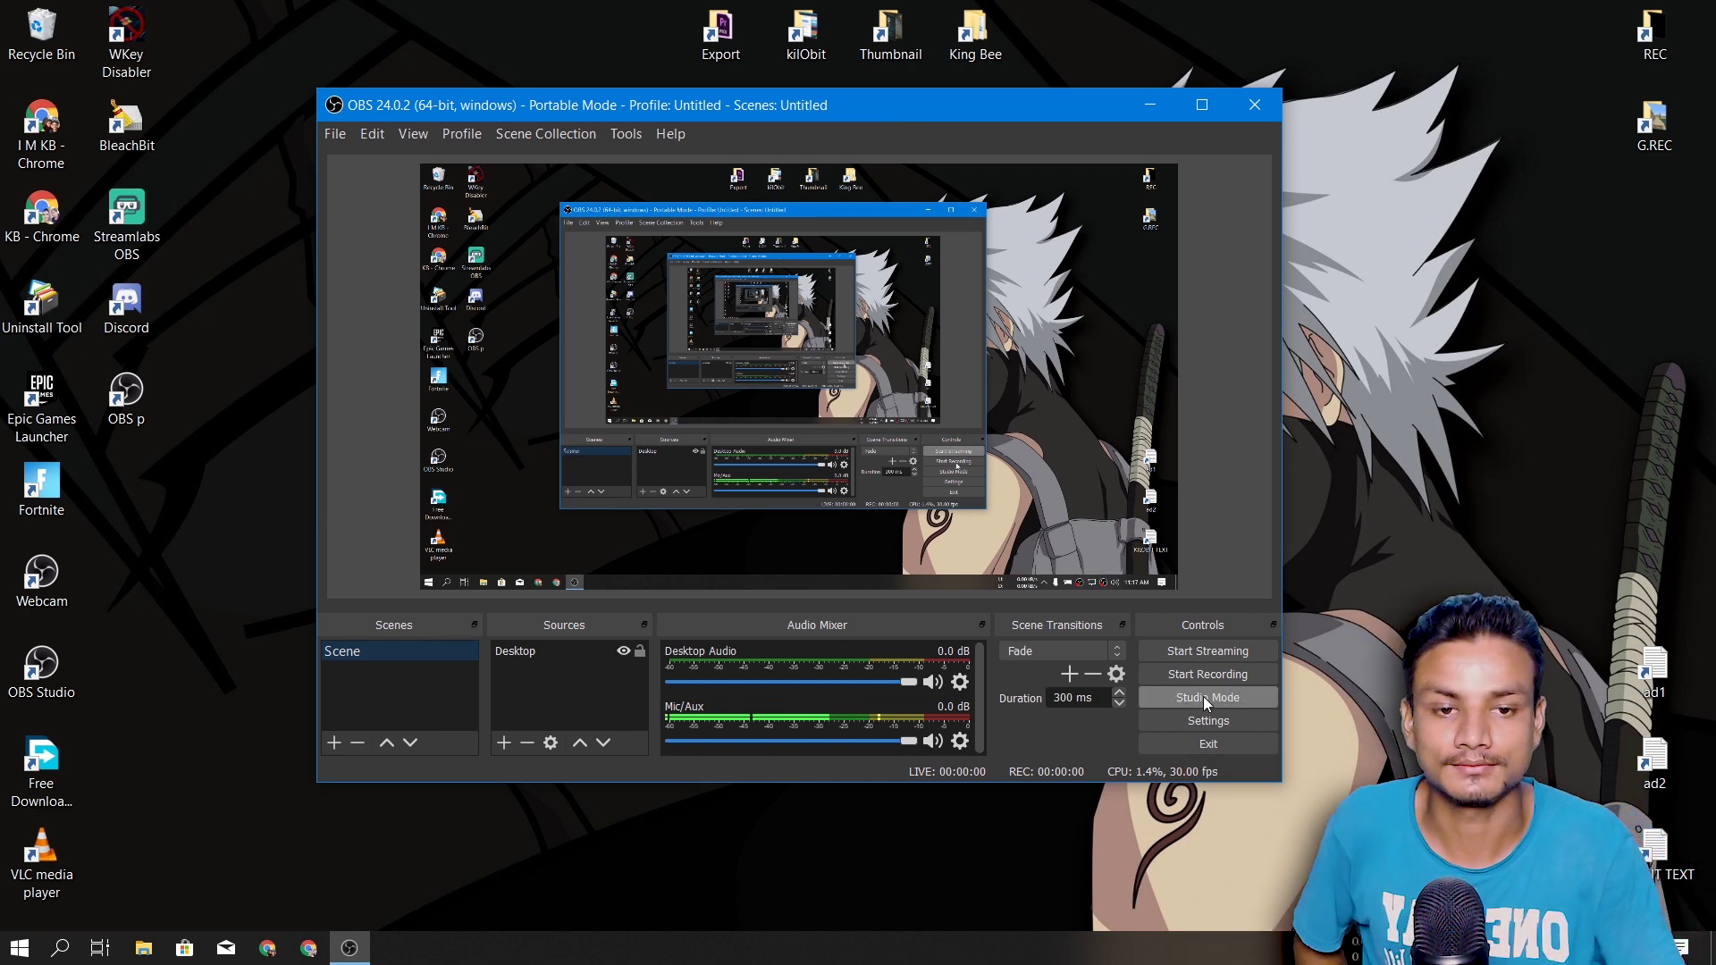
Confirm the restored Output (x264, 2500 Kbps) and Audio settings, then close Settings
left_click(1209, 723)
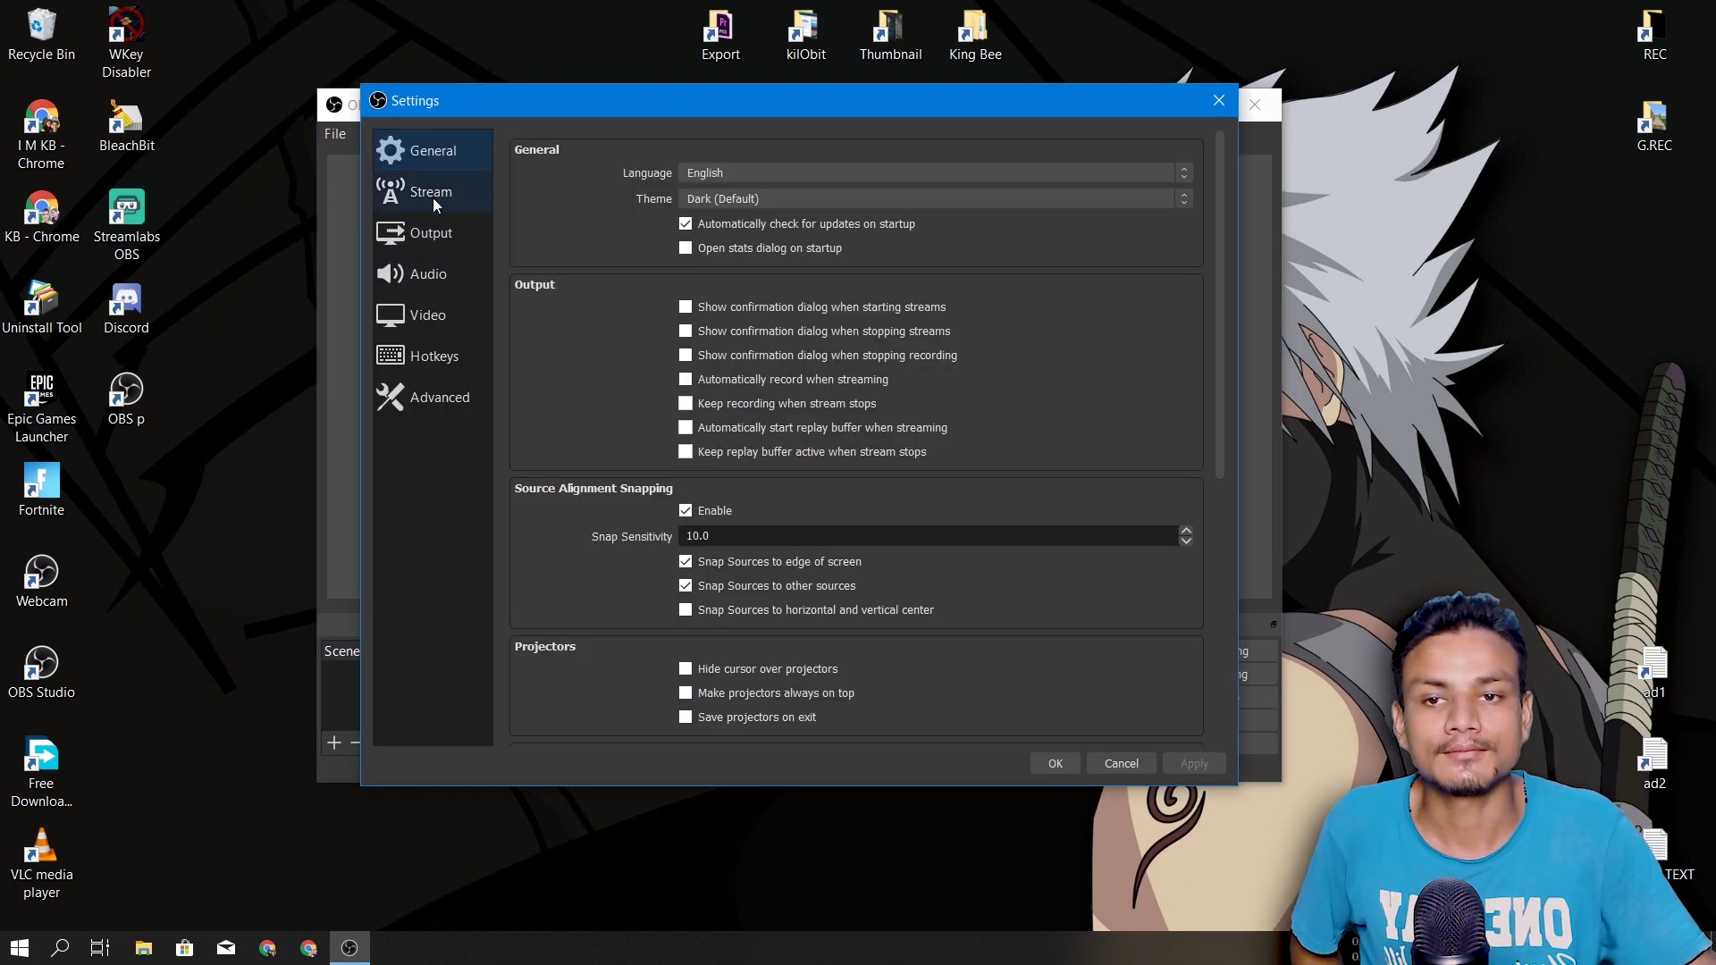
left_click(432, 202)
left_click(431, 234)
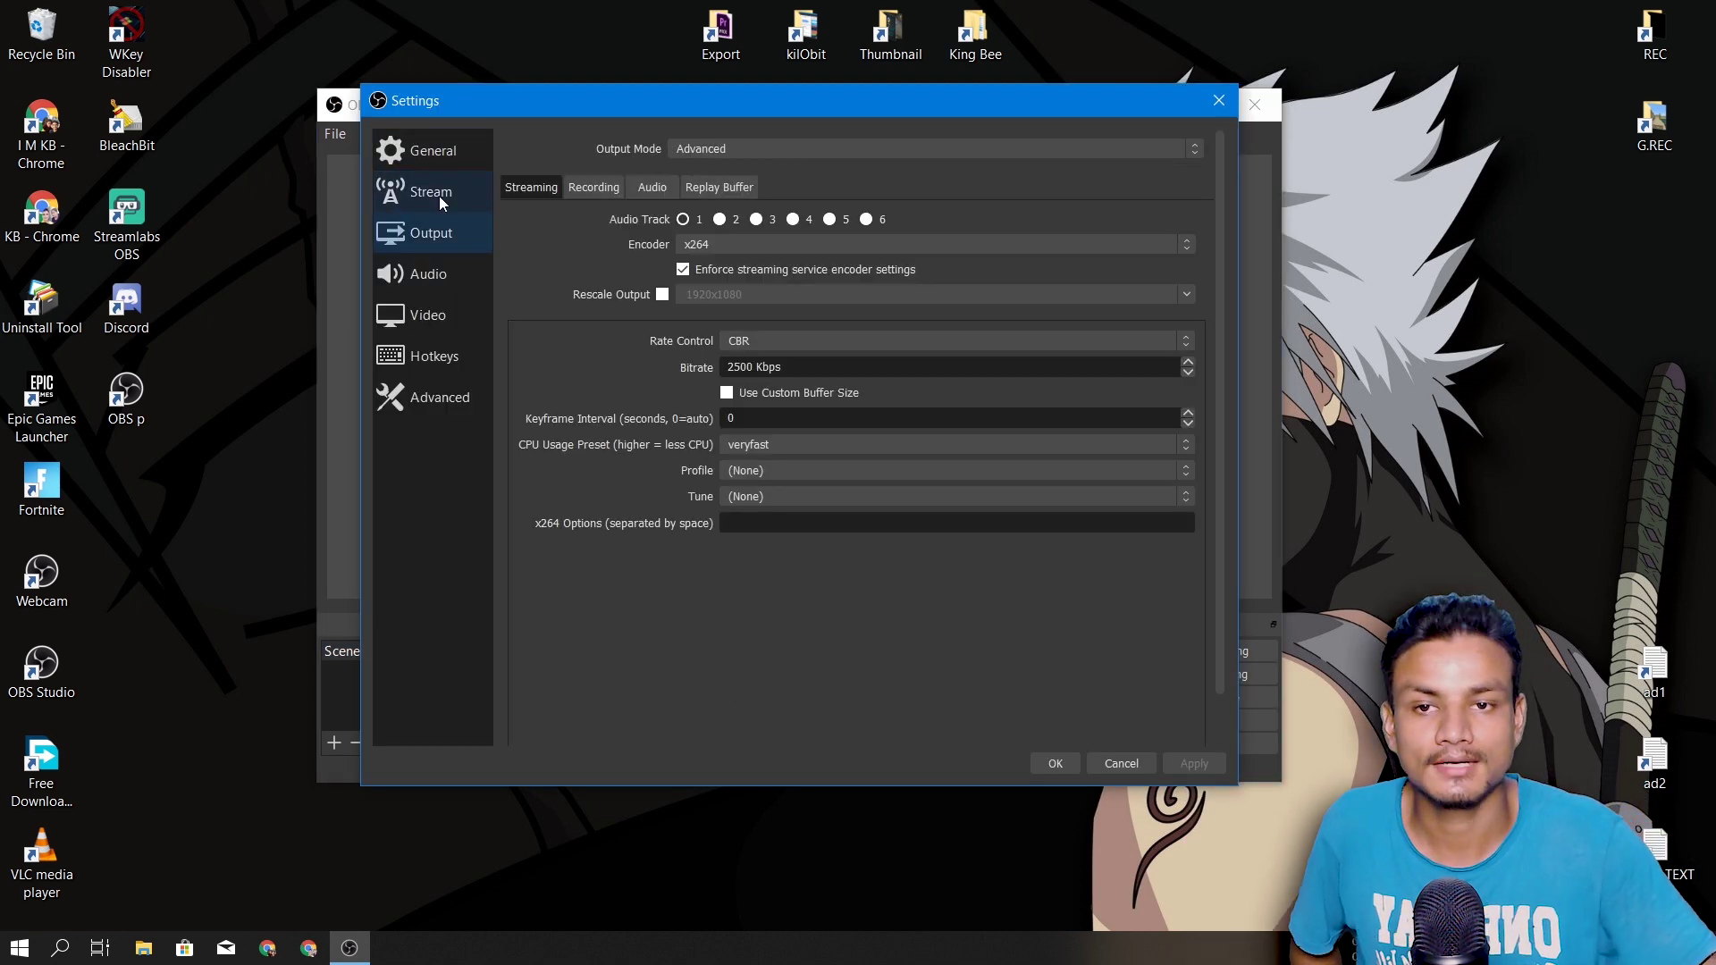
left_click(427, 277)
left_click(427, 241)
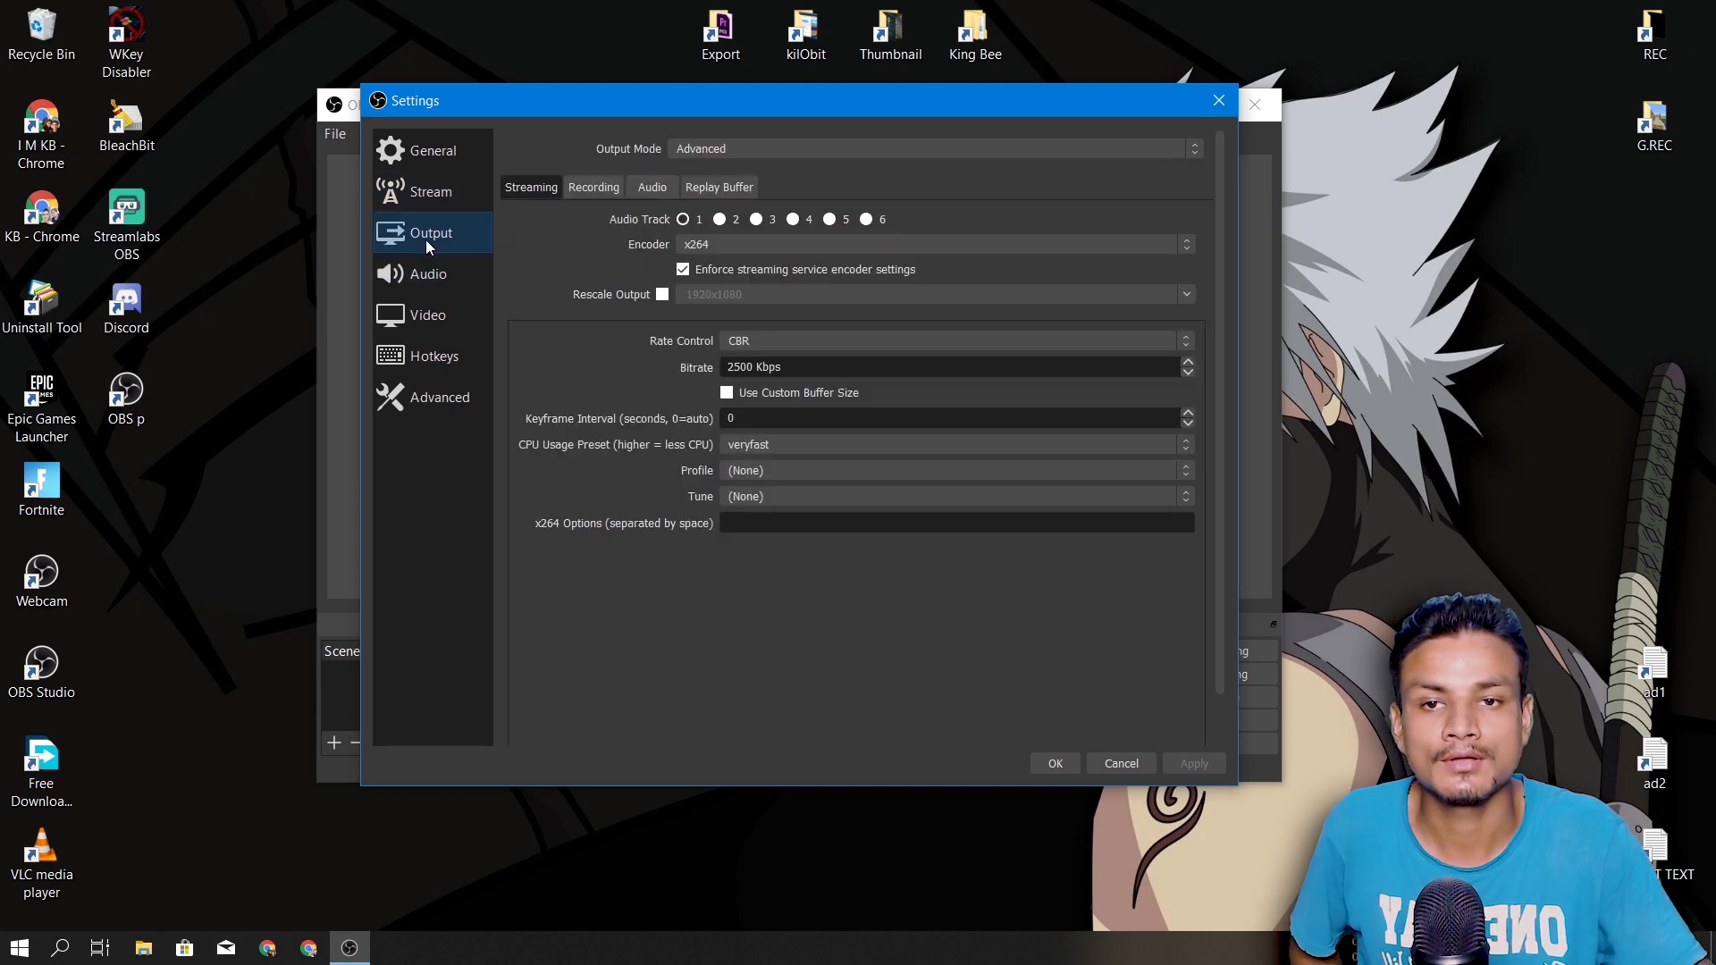
left_click(433, 294)
left_click(1218, 101)
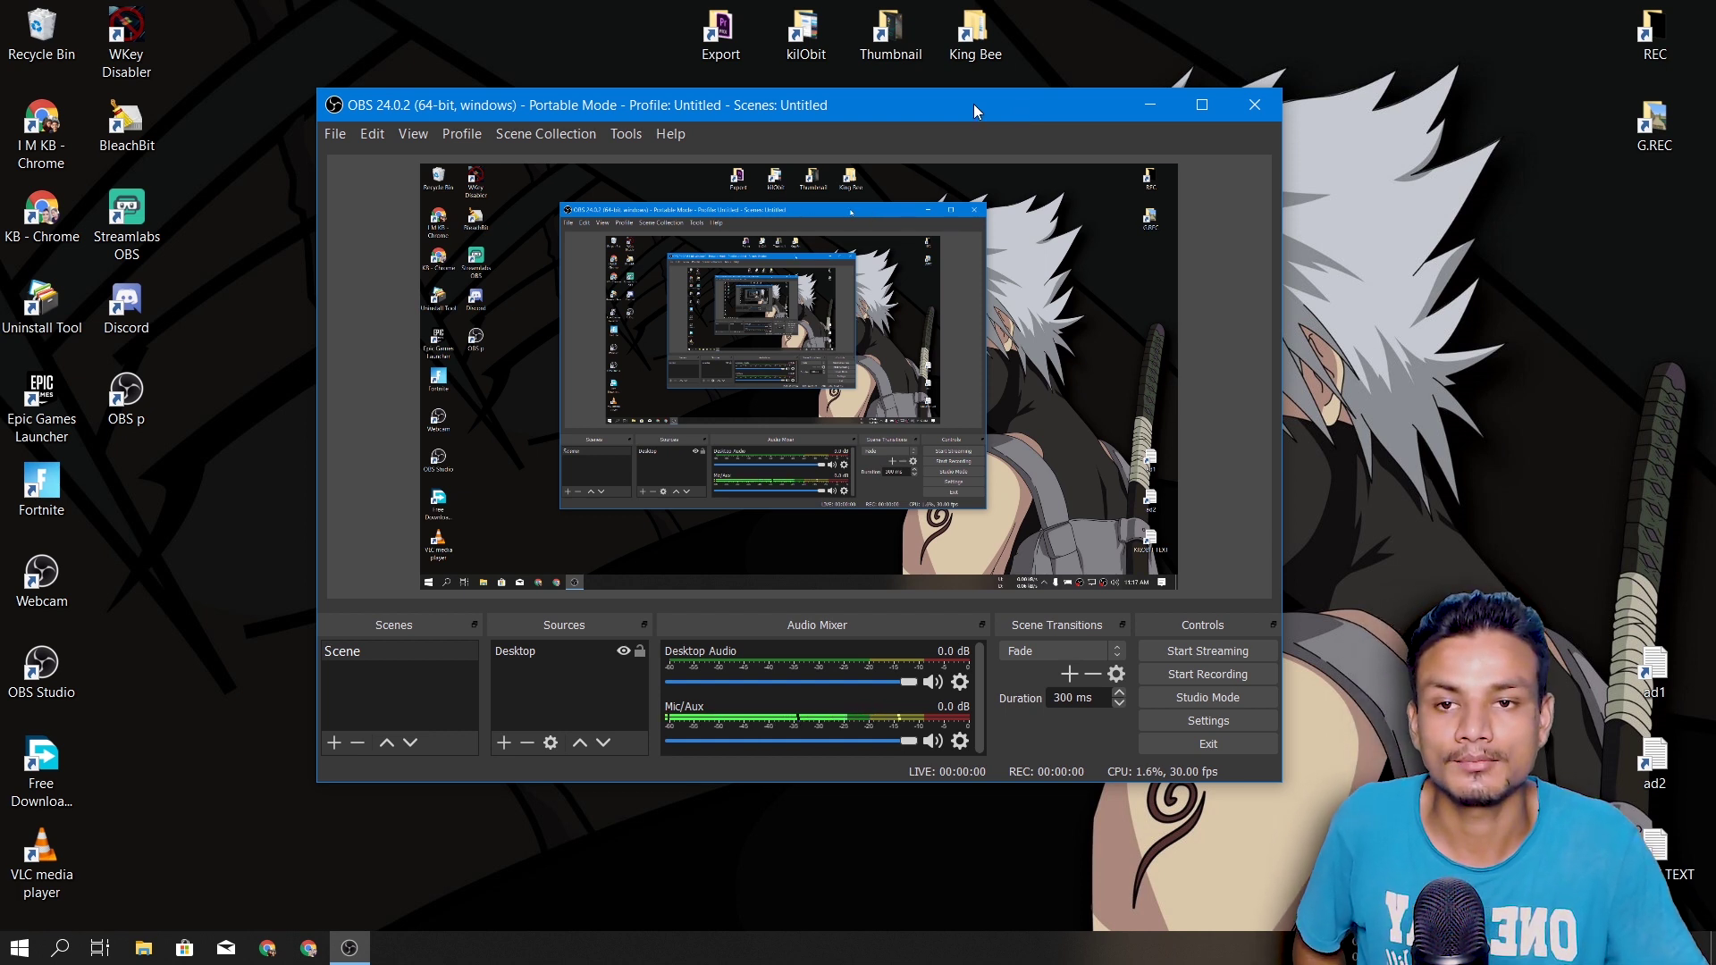
Close the portable OBS, return to the OBS 24.0.1 window, and turn off desktop icons
left_click(1253, 105)
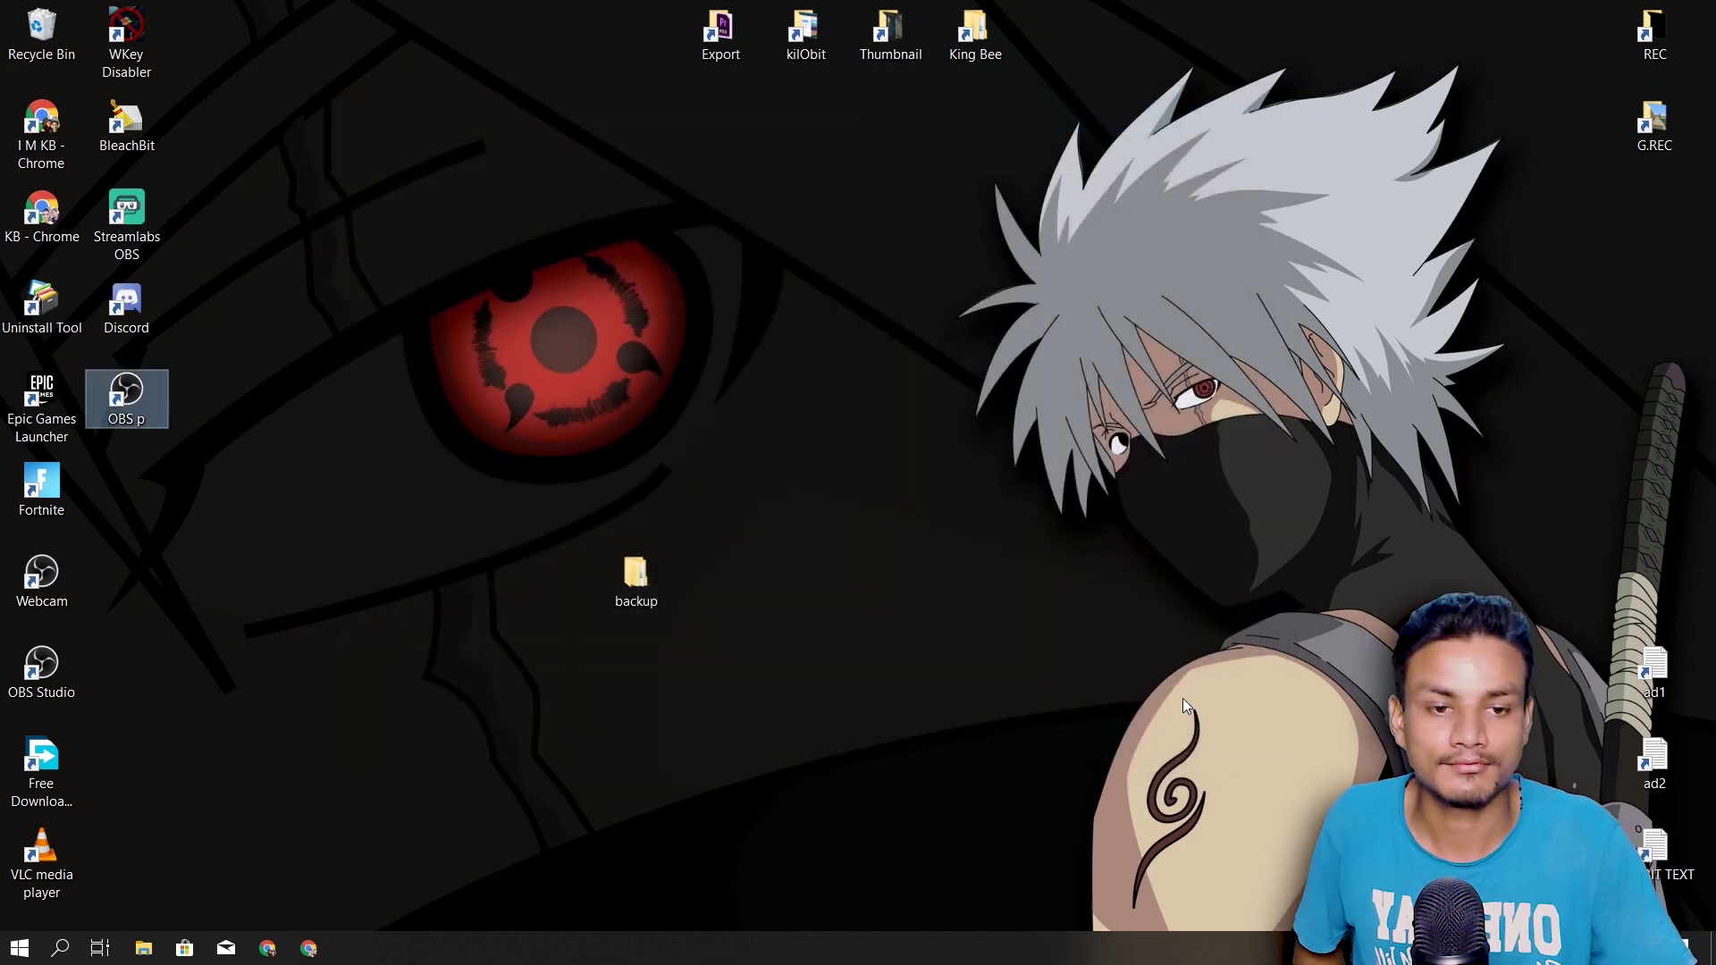
left_click(1664, 947)
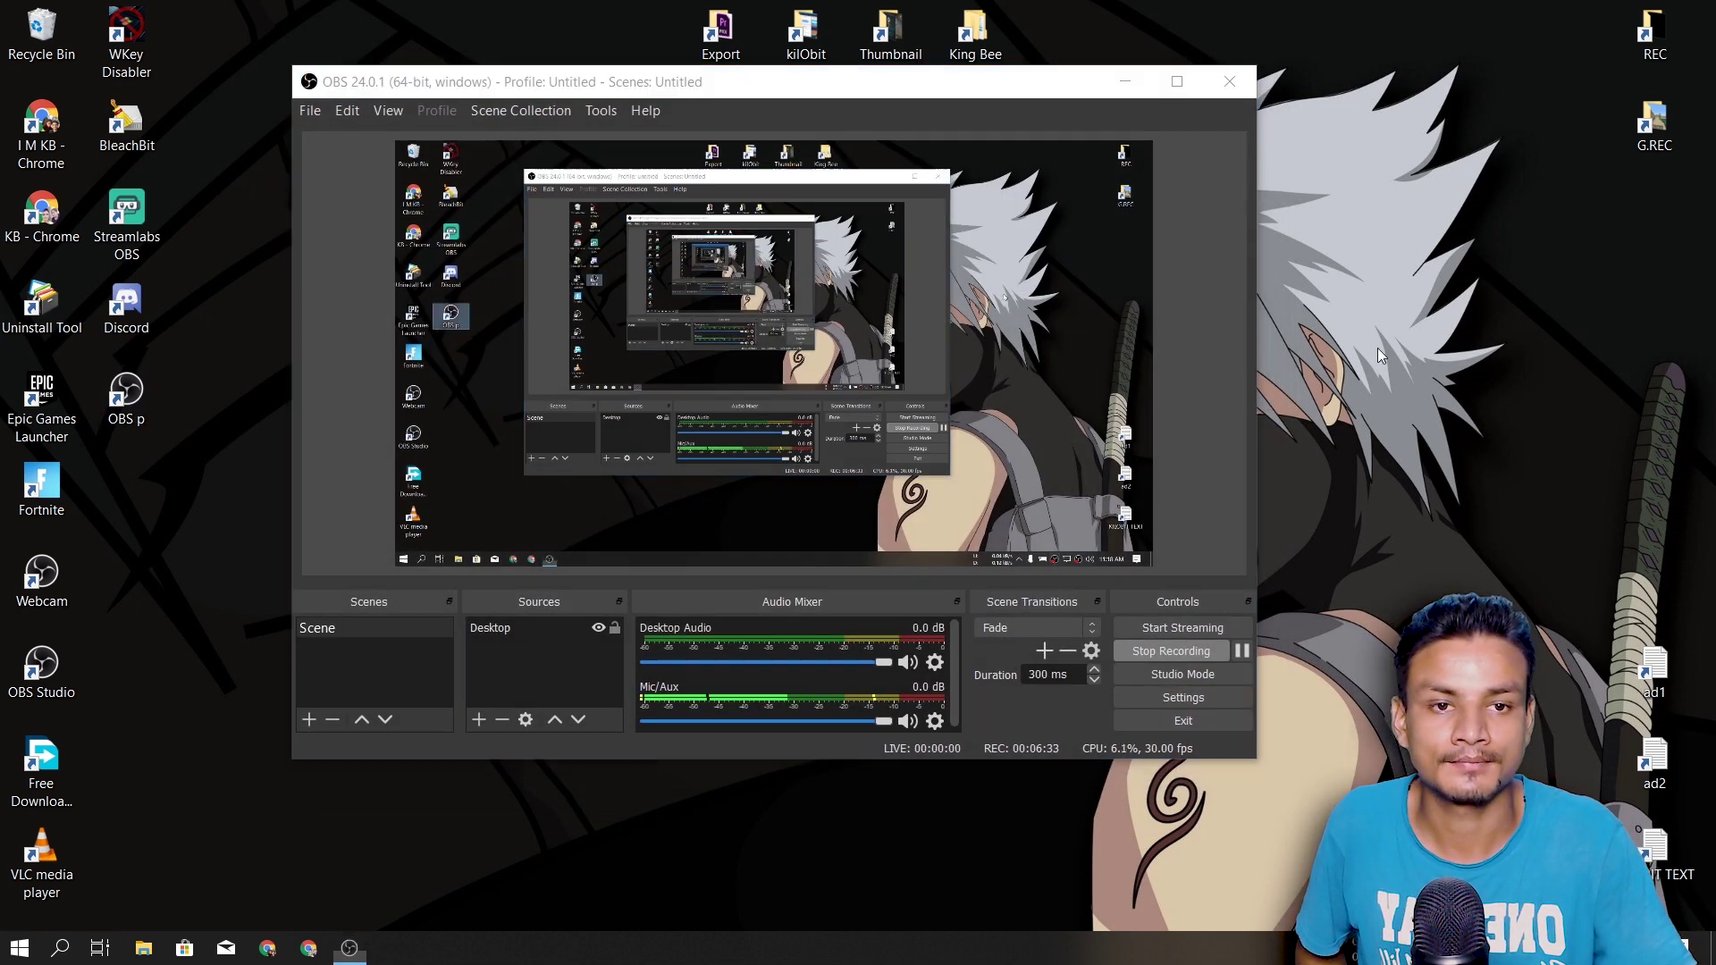
right_click(1377, 354)
mouse_move(1420, 363)
left_click(1285, 512)
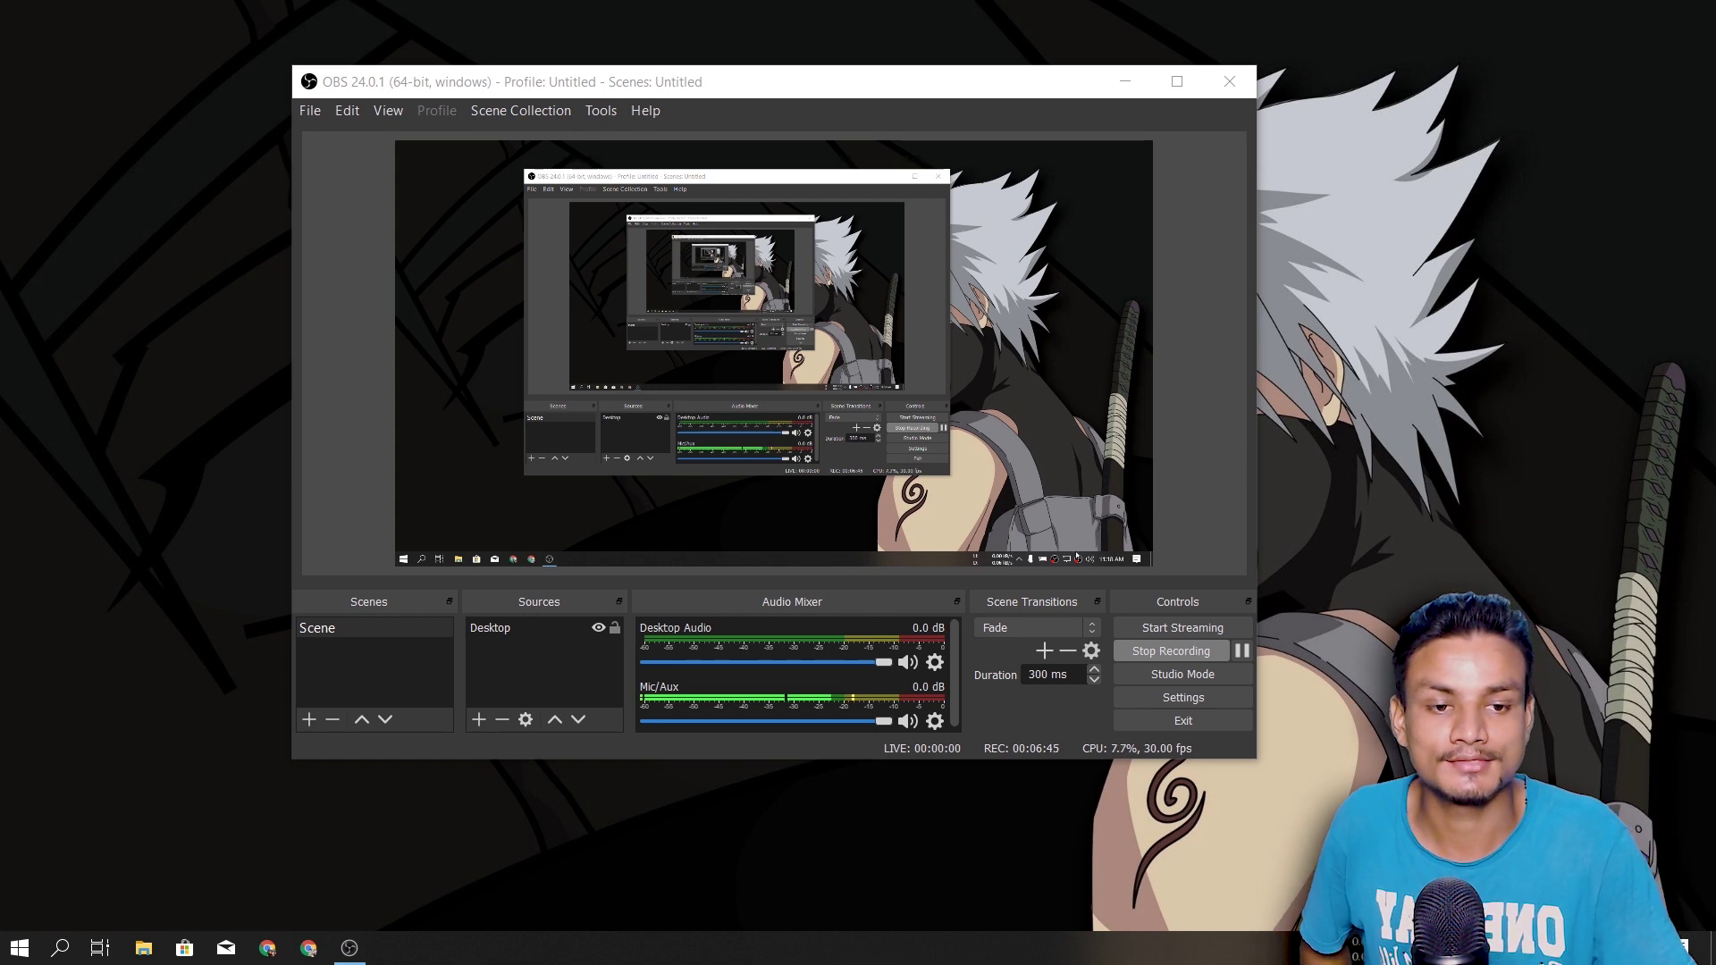
left_click(1149, 246)
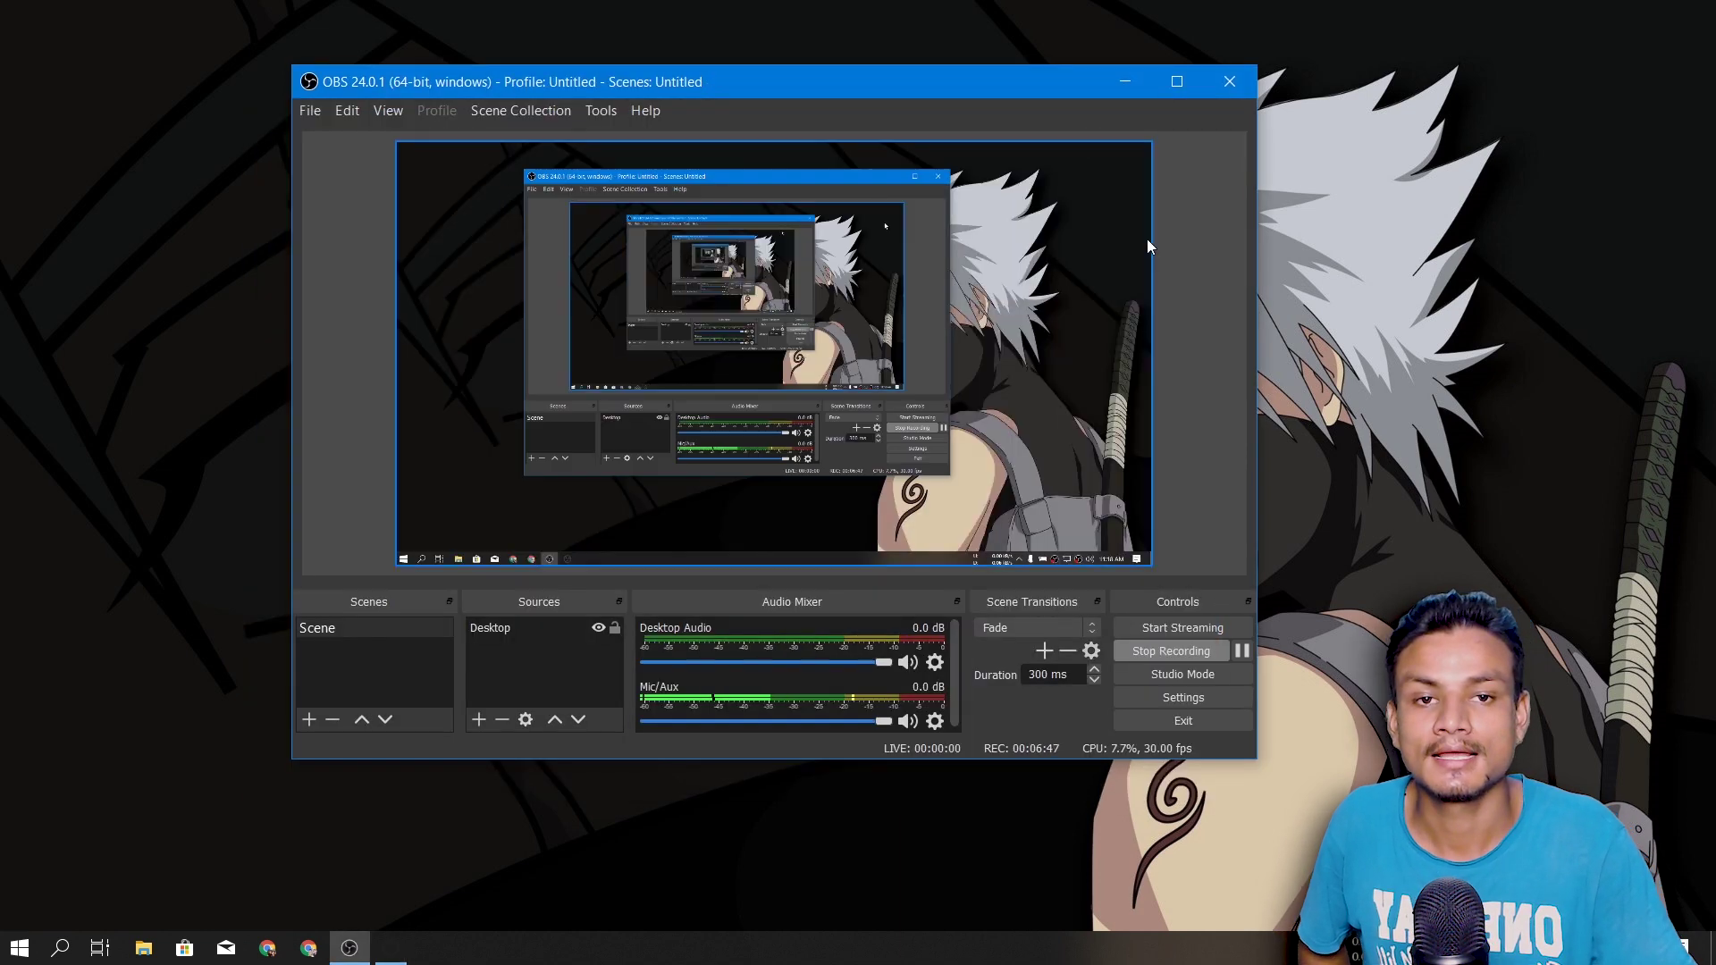